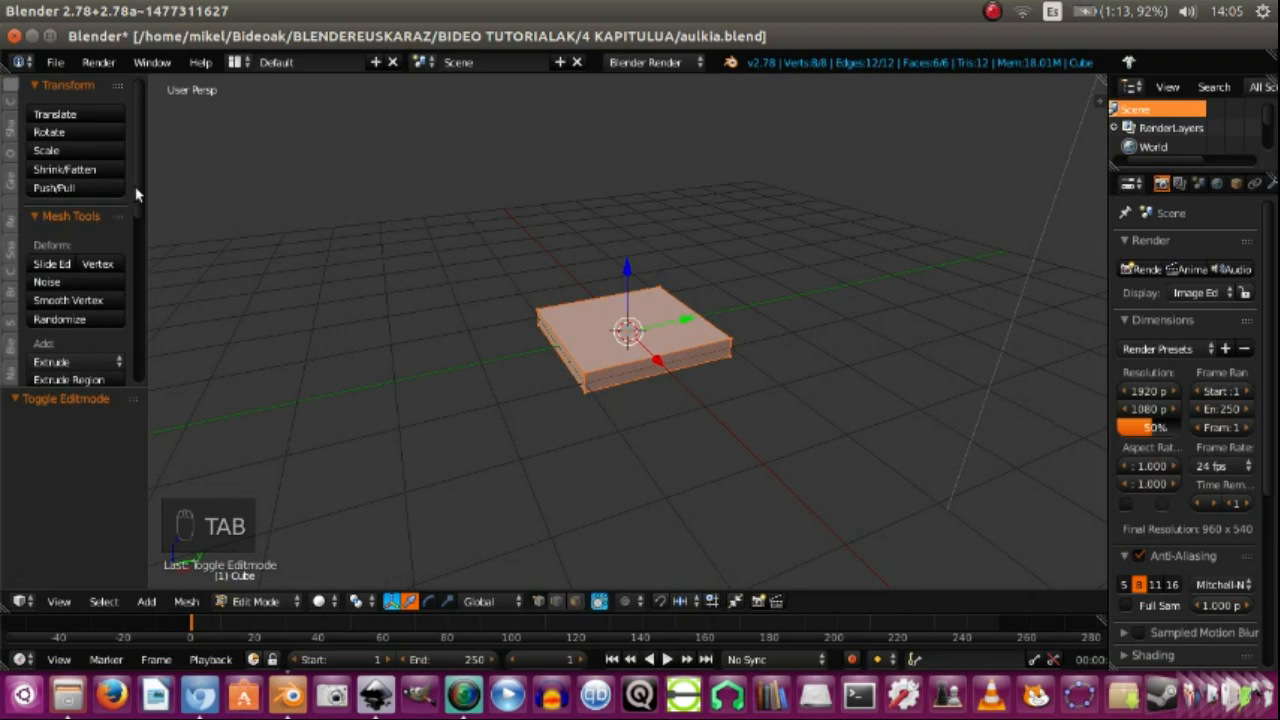
# Step: Subdivide the flat slab three times, raise it about 1.48 units along Z, and return to Object Mode
pyautogui.scroll(-5, 131, 251)
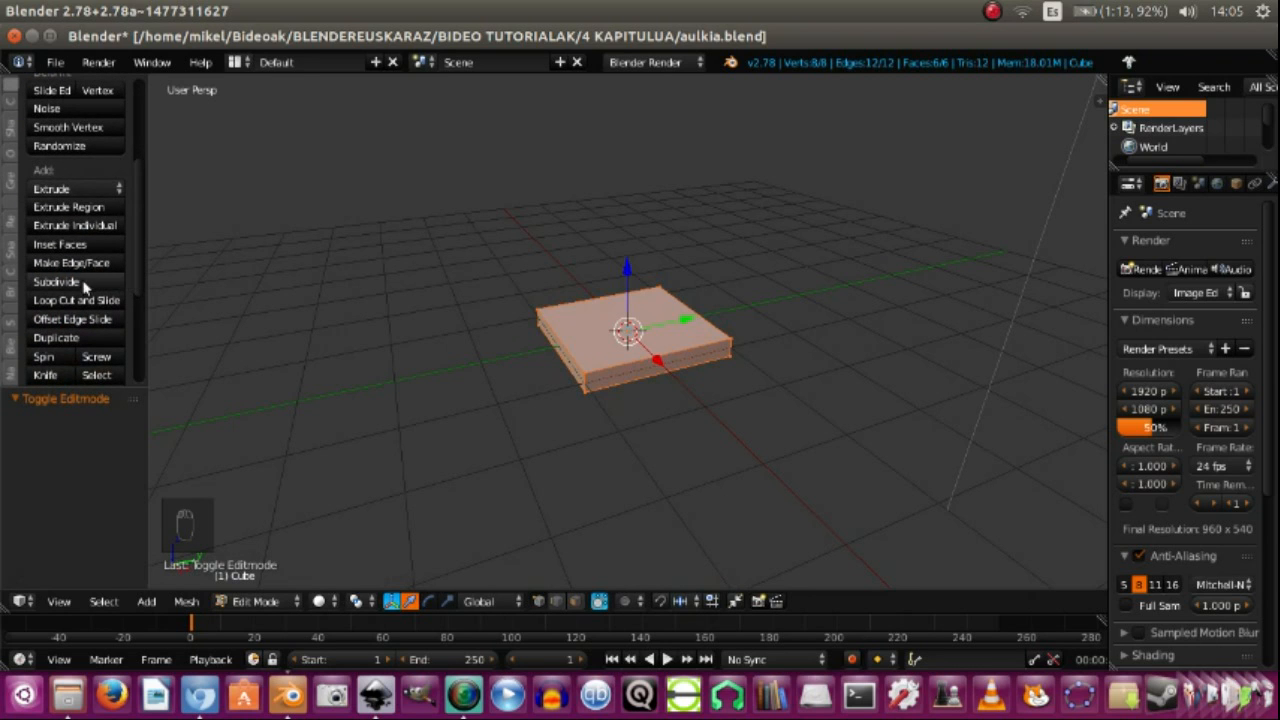
pyautogui.click(57, 282)
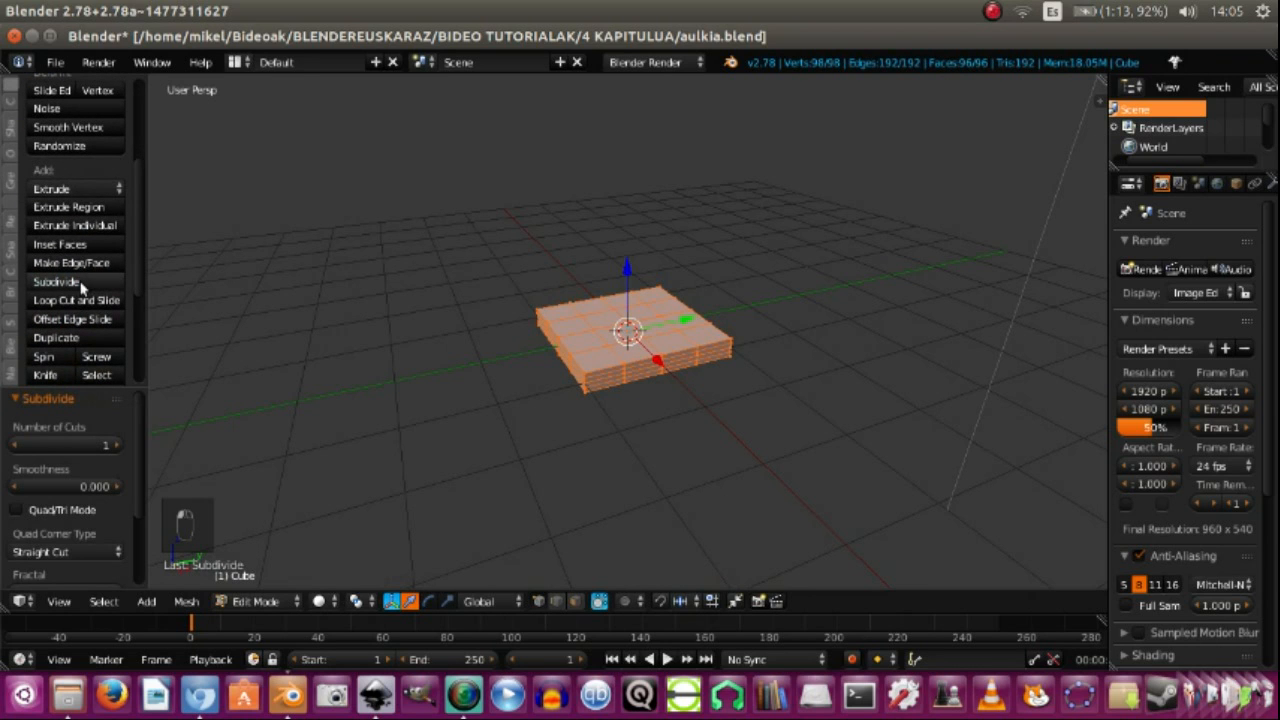
pyautogui.click(81, 287)
pyautogui.moveTo(674, 443); pyautogui.dragTo(704, 457, button='middle')
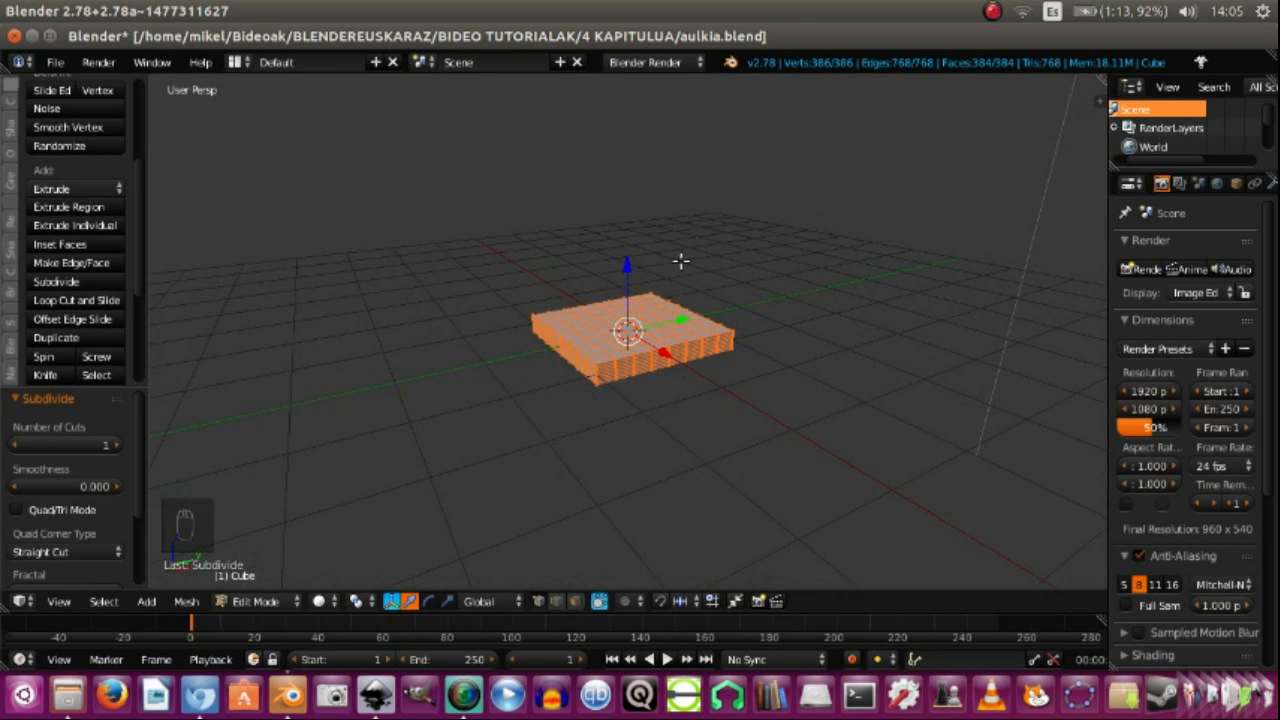
pyautogui.moveTo(628, 266); pyautogui.dragTo(650, 165)
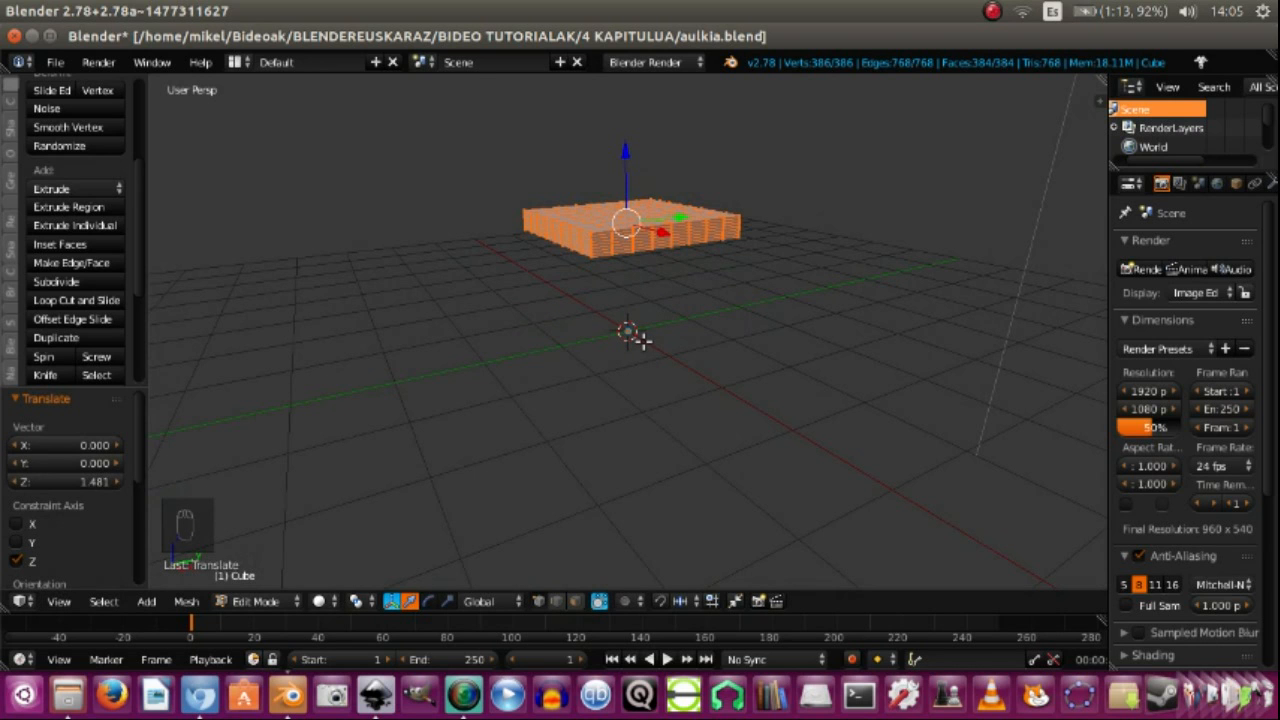
pyautogui.press('Tab')
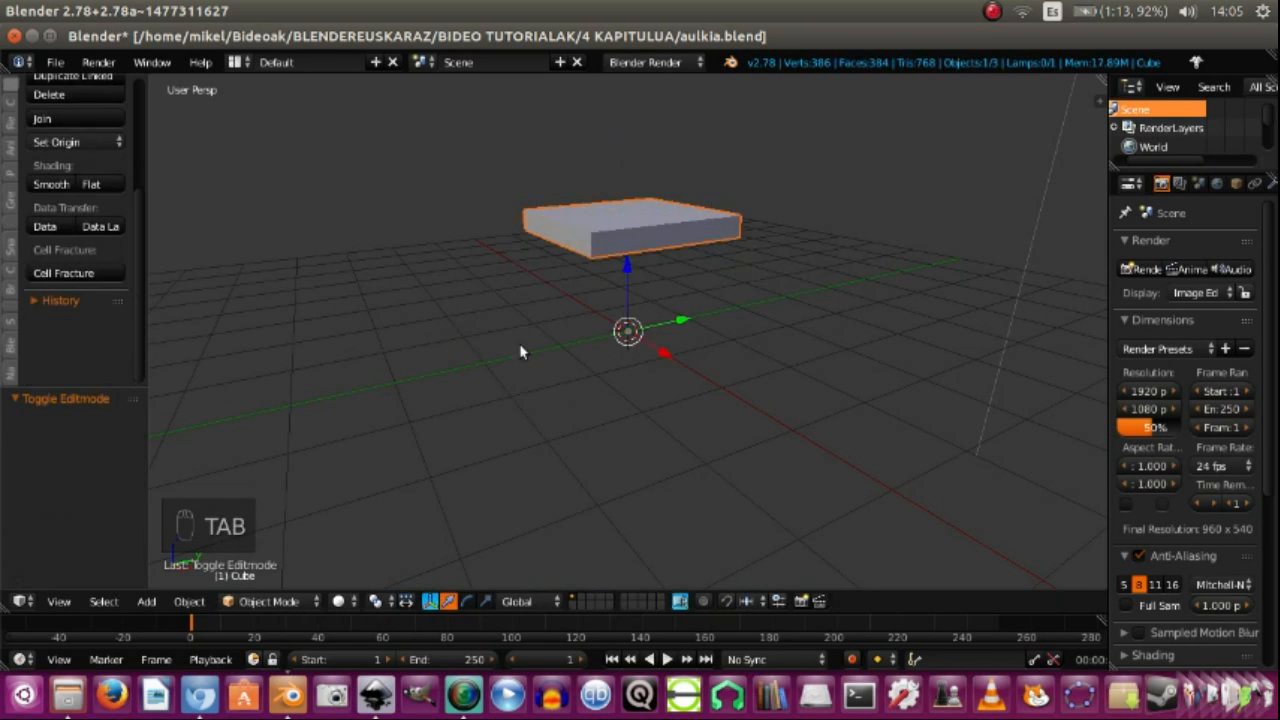
# Step: Add a ground plane below the slab and scale it up about 5.91 times
pyautogui.press('a')
pyautogui.hotkey('shift', 'a')
pyautogui.moveTo(630, 317)
pyautogui.click(711, 319)
pyautogui.press('s')
pyautogui.click(168, 426)
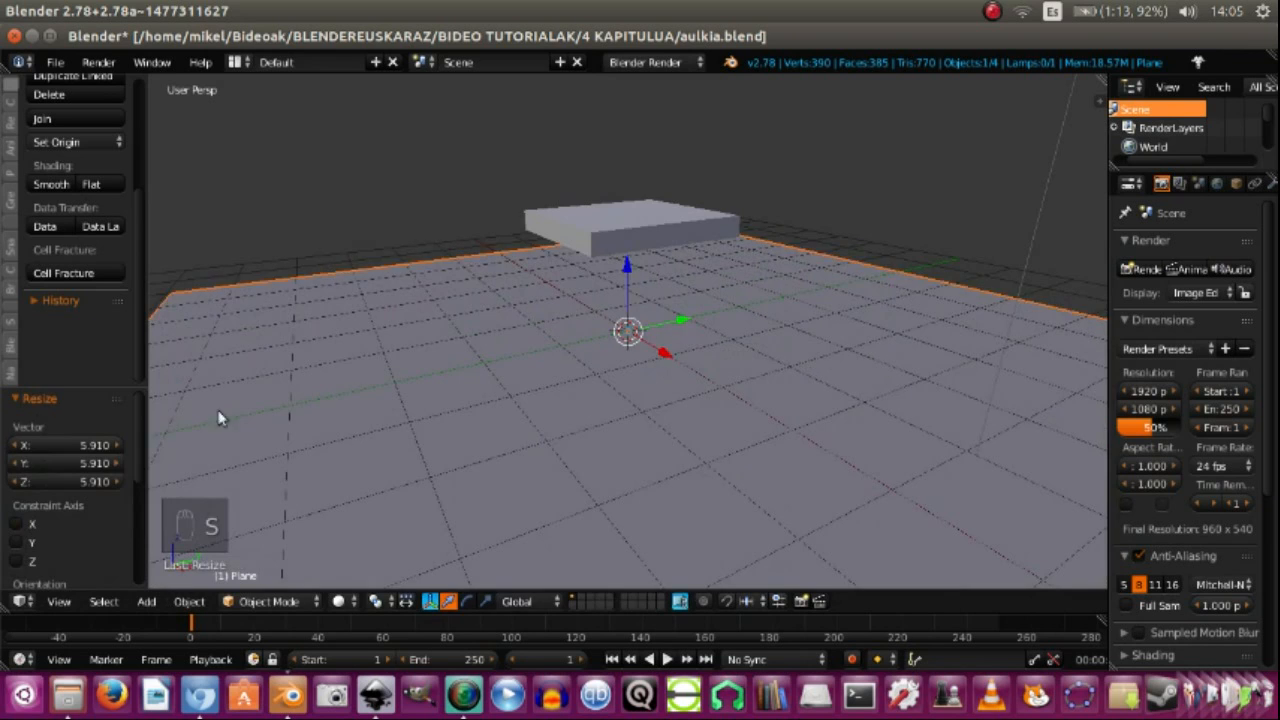
# Step: Select the slab, enter Edit Mode, and clear its mesh selection
pyautogui.moveTo(217, 417); pyautogui.dragTo(602, 224, button='middle')
pyautogui.rightClick(602, 231)
pyautogui.click(268, 601)
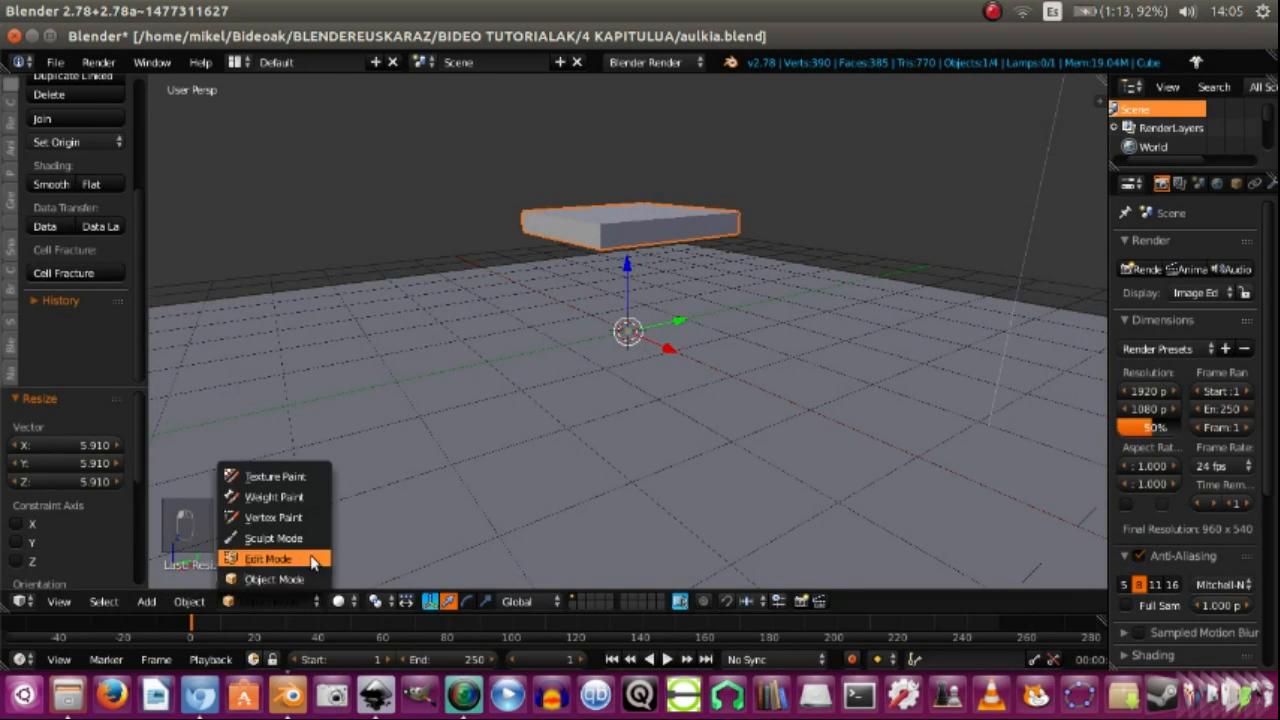
pyautogui.click(271, 555)
pyautogui.moveTo(640, 413); pyautogui.dragTo(715, 400, button='middle')
pyautogui.press('a')
pyautogui.scroll(2, 717, 357)
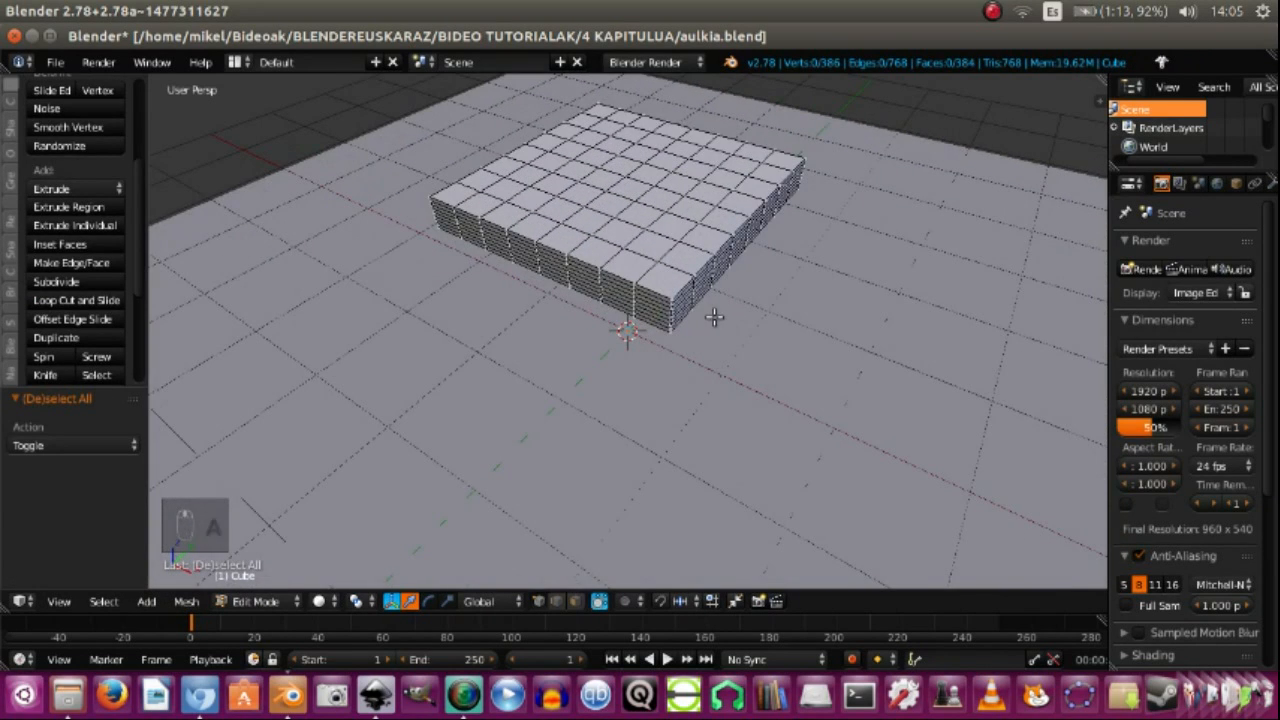
# Step: Extrude the two top faces at each end of the seat's rear edge upward into posts in two stages, the second about 0.412 units
pyautogui.click(575, 601)
pyautogui.rightClick(602, 110)
pyautogui.keyDown('shift'); pyautogui.rightClick(624, 117); pyautogui.keyUp('shift')
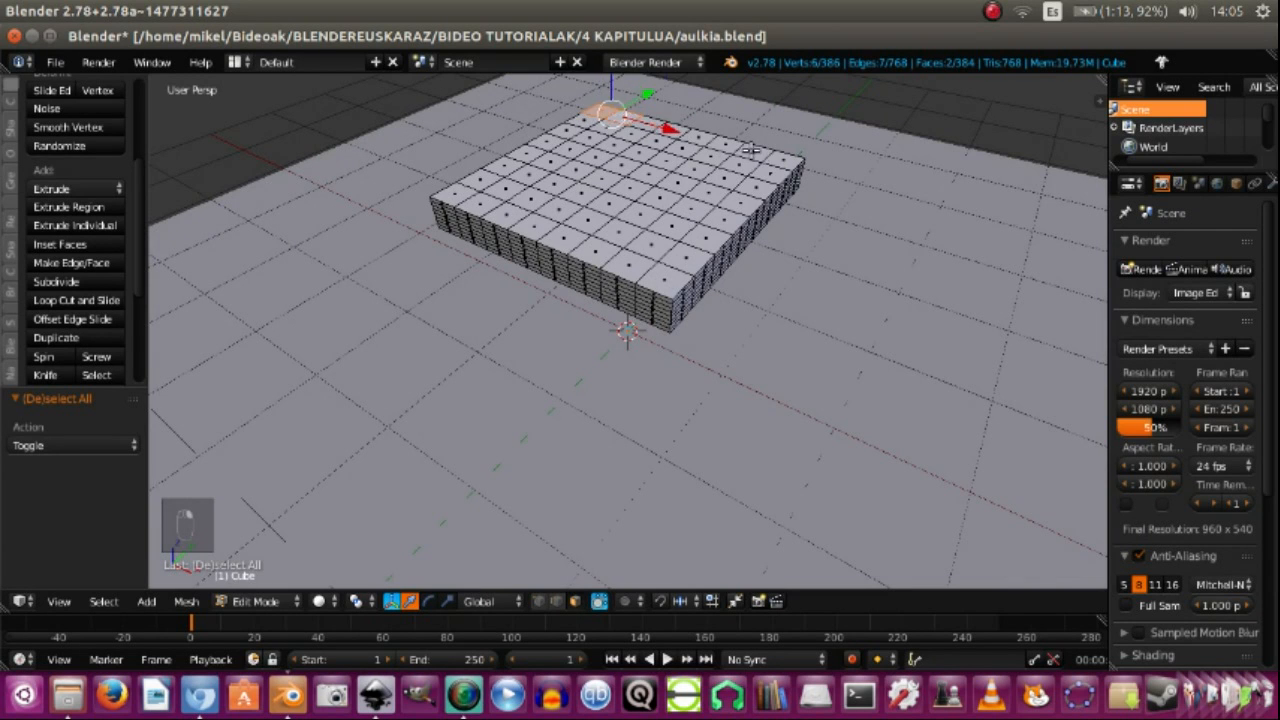
pyautogui.keyDown('shift'); pyautogui.rightClick(752, 150); pyautogui.keyUp('shift')
pyautogui.keyDown('shift'); pyautogui.rightClick(779, 162); pyautogui.keyUp('shift')
pyautogui.moveTo(730, 415); pyautogui.dragTo(735, 358, button='middle')
pyautogui.press('e')
pyautogui.click(814, 141)
pyautogui.scroll(-4, 814, 141)
pyautogui.press('e')
pyautogui.click(766, 262)
pyautogui.moveTo(739, 263); pyautogui.dragTo(662, 255, button='middle')
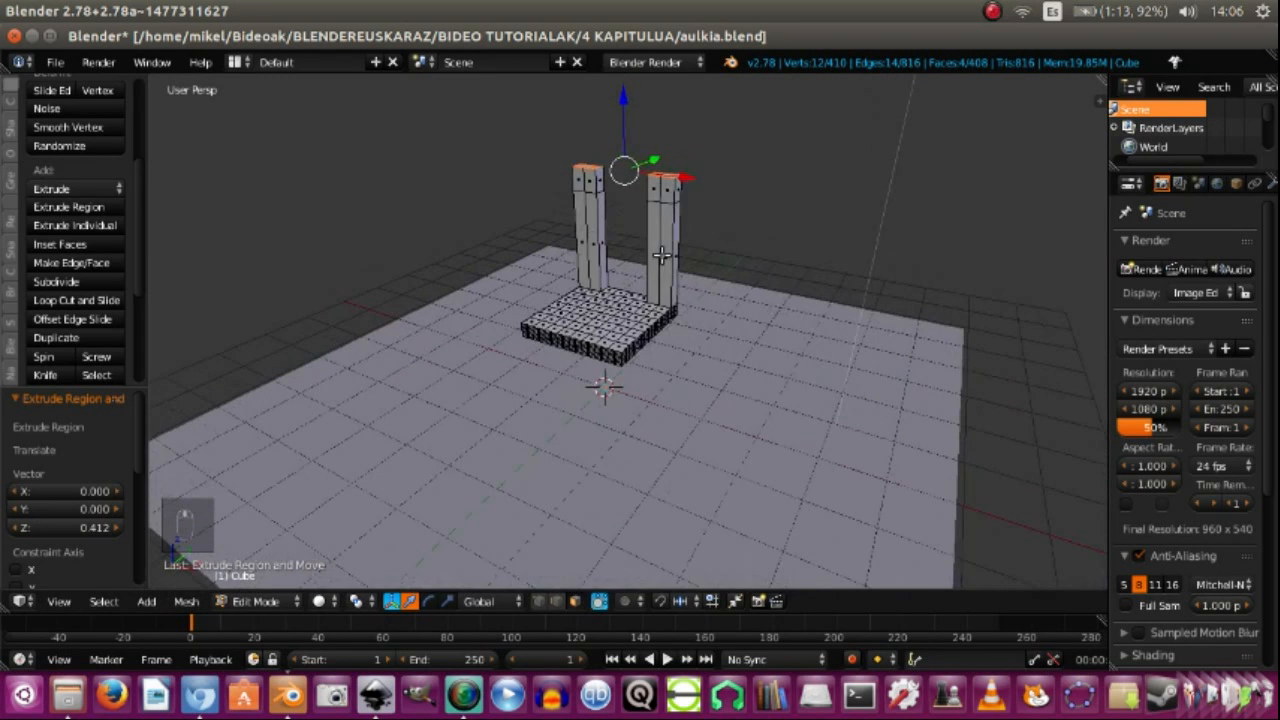
# Step: Extrude the outer side face of each post's upper segment outward along X, the second one by about 0.205 units
pyautogui.rightClick(676, 194)
pyautogui.moveTo(583, 317); pyautogui.dragTo(731, 308, button='middle')
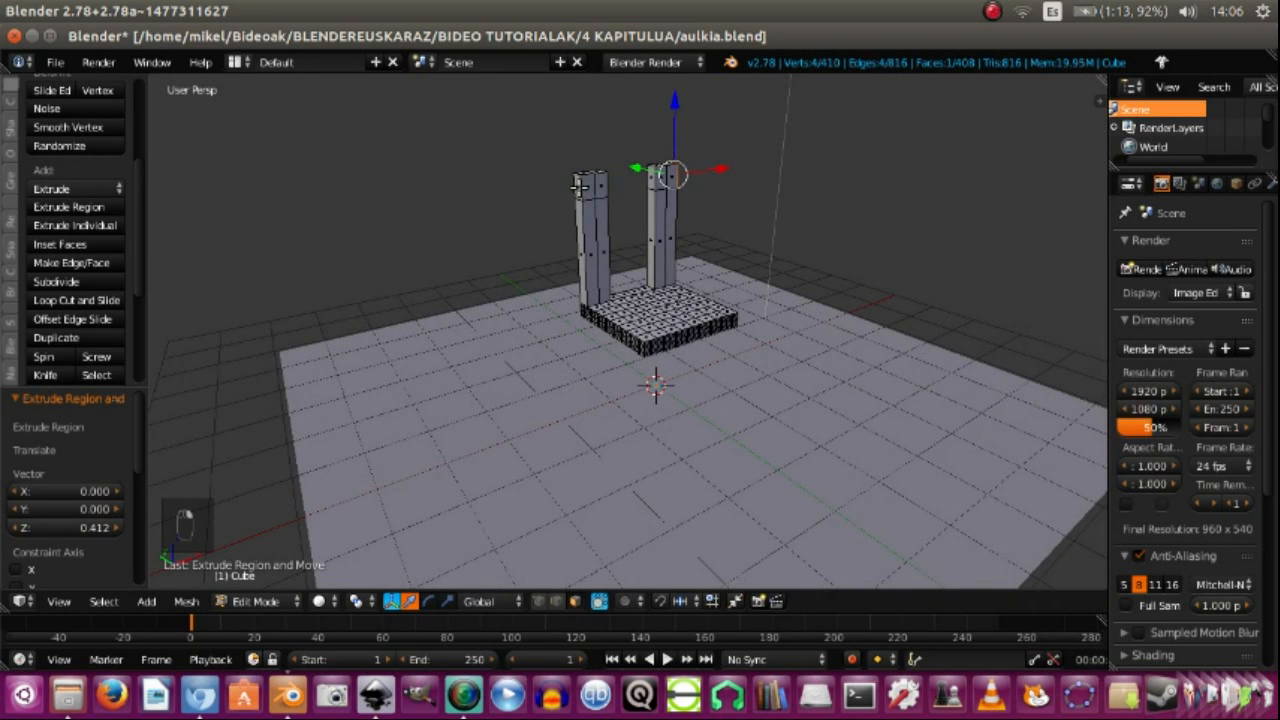
pyautogui.moveTo(774, 251); pyautogui.dragTo(751, 214, button='middle')
pyautogui.press('e')
pyautogui.press('x')
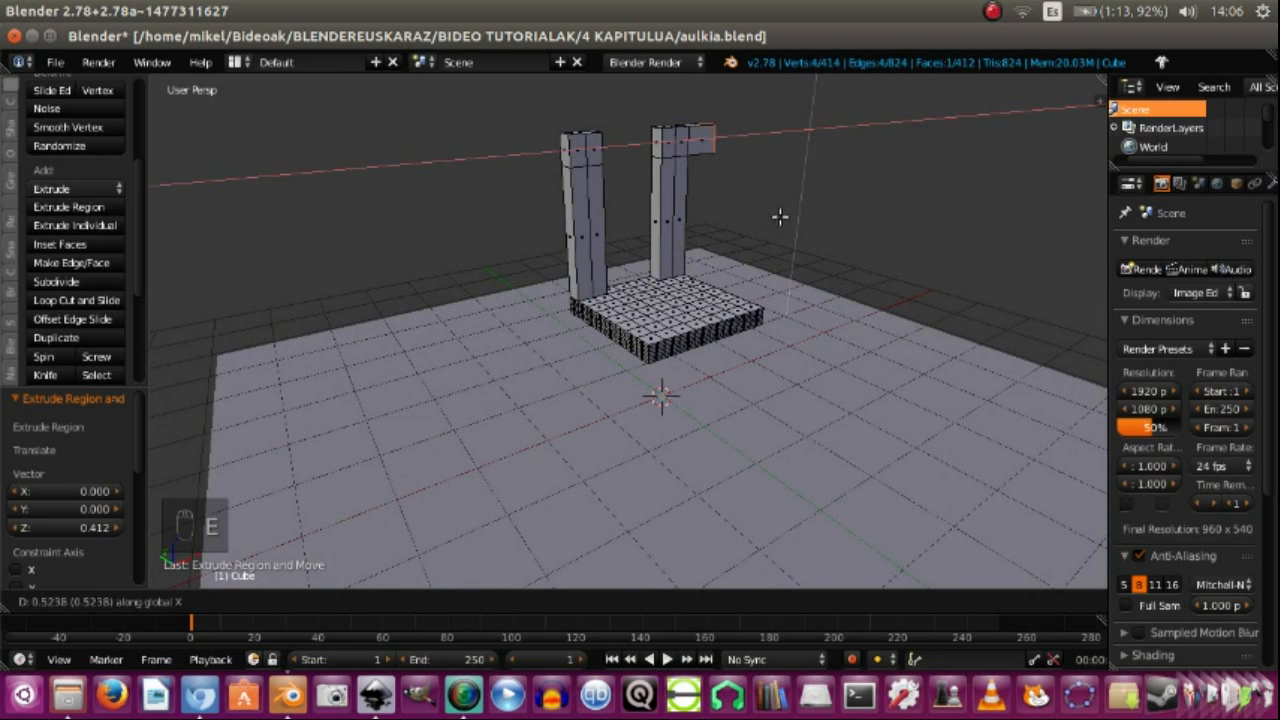
pyautogui.click(769, 215)
pyautogui.rightClick(563, 152)
pyautogui.press('e')
pyautogui.press('x')
pyautogui.click(550, 154)
# Step: Extrude one post's inner upper face about 1.021 units along X to form a crossbar between the posts
pyautogui.press('KP_1')
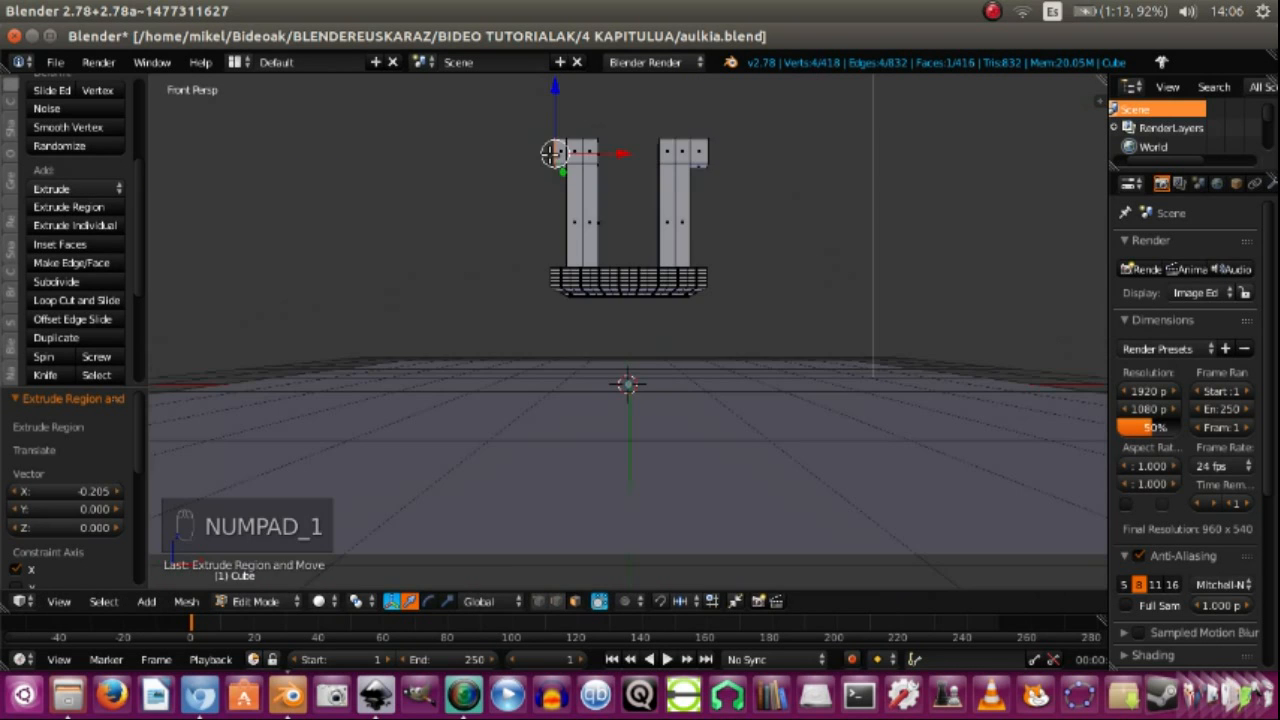
pyautogui.moveTo(694, 186); pyautogui.dragTo(660, 234, button='middle')
pyautogui.press('e')
pyautogui.click(650, 186)
# Step: Subdivide the top face of the crossbar's middle section twice
pyautogui.rightClick(636, 170)
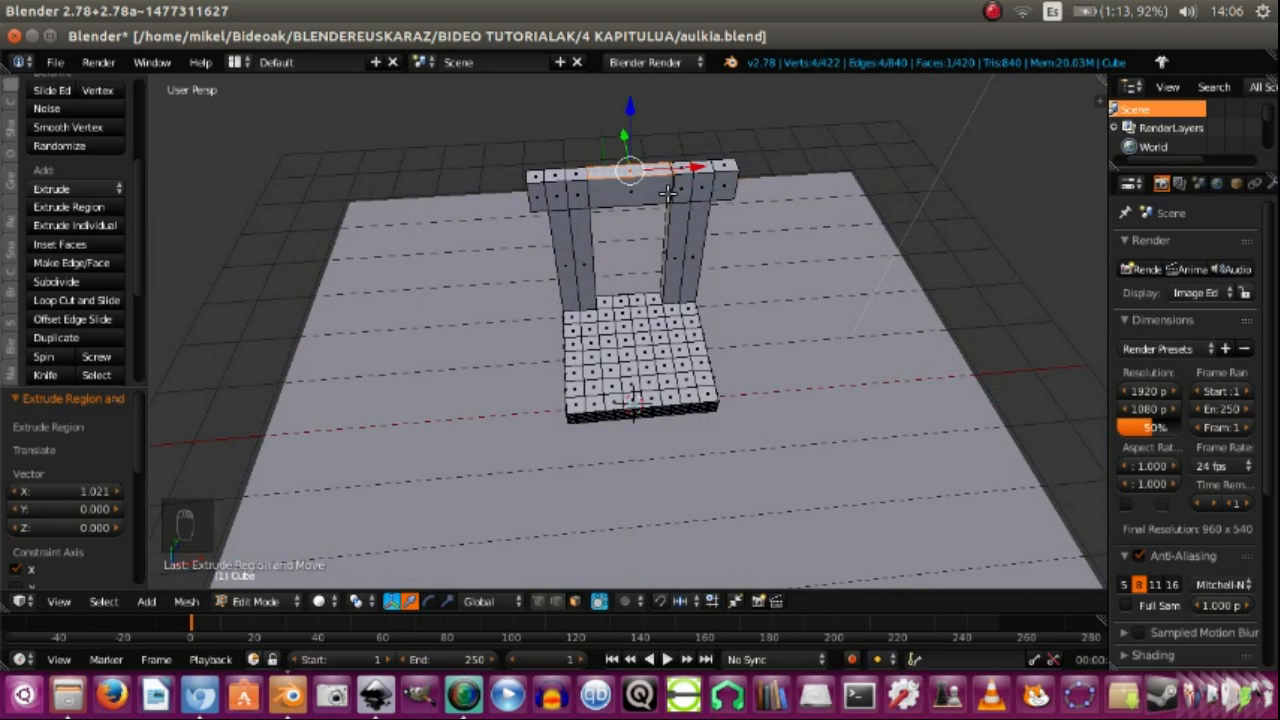
pyautogui.press('w')
pyautogui.click(418, 219)
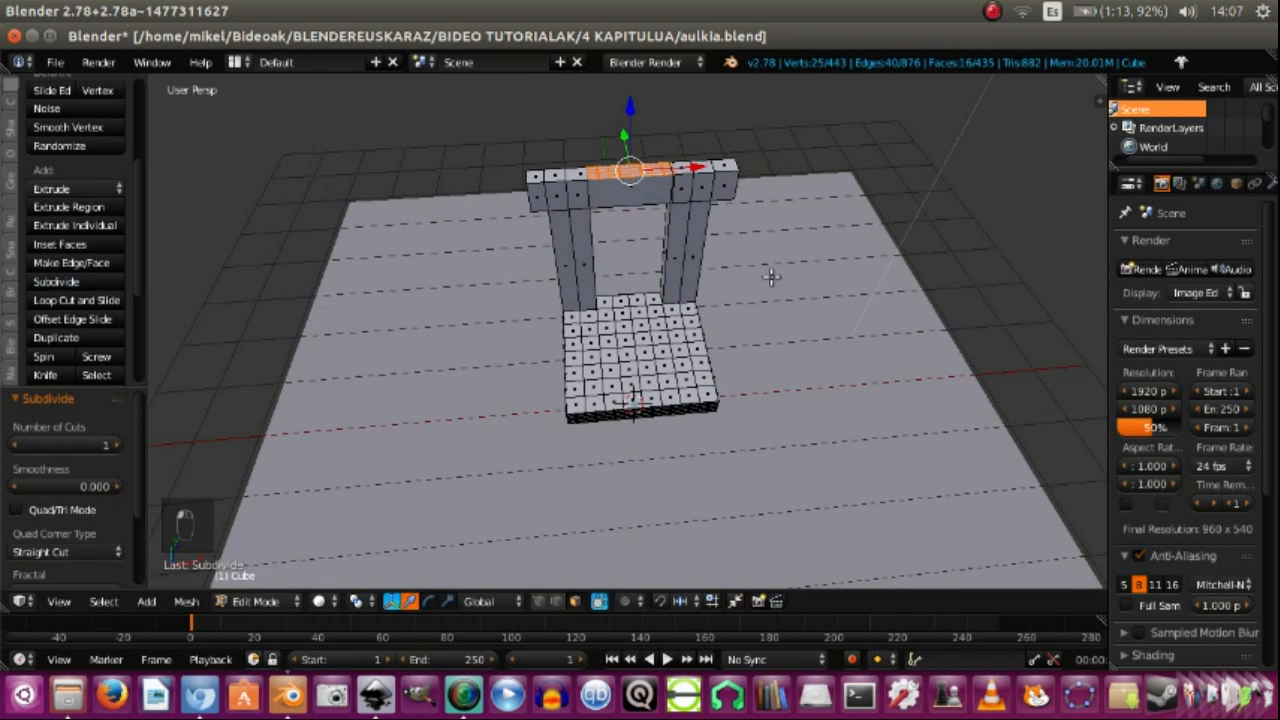
# Step: Switch to vertex selection and box-select the vertices along the full width of the backrest's top crossbar
pyautogui.moveTo(747, 281); pyautogui.dragTo(735, 257, button='middle')
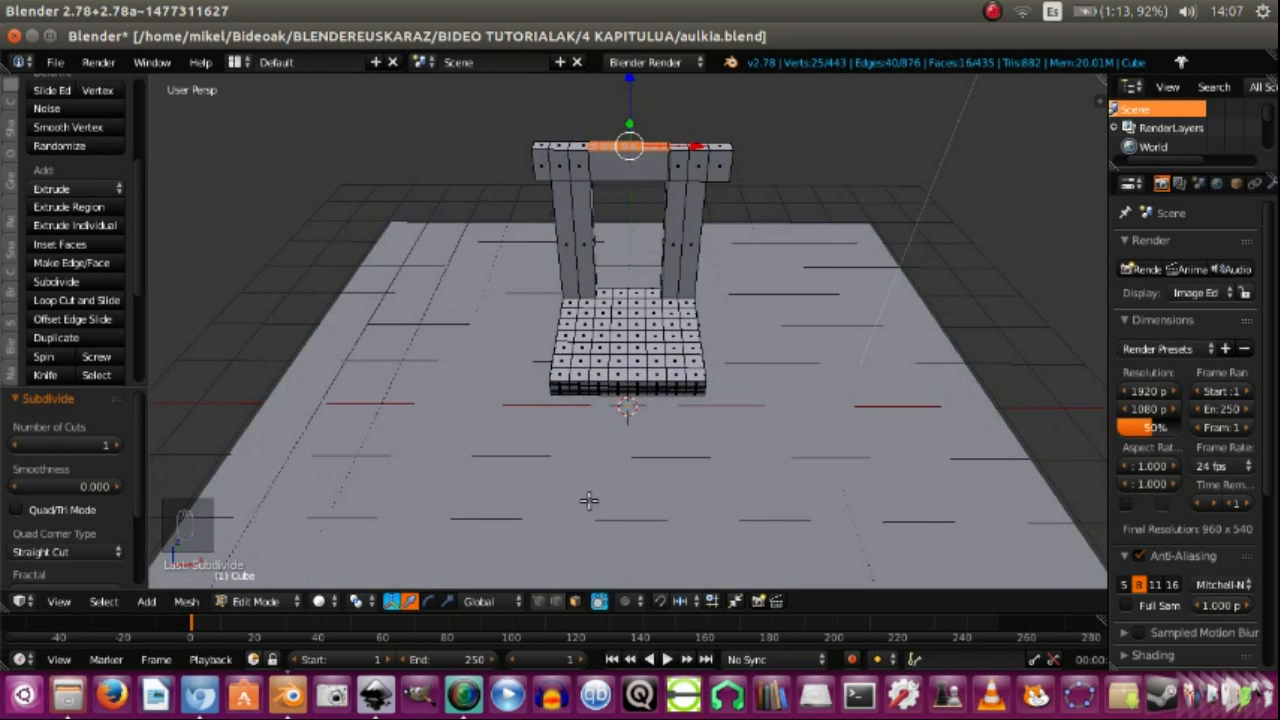
pyautogui.click(540, 602)
pyautogui.press('b')
pyautogui.moveTo(503, 117); pyautogui.dragTo(585, 153)
pyautogui.click(521, 131)
pyautogui.press('b')
pyautogui.moveTo(512, 117); pyautogui.dragTo(751, 160)
pyautogui.moveTo(751, 160); pyautogui.dragTo(766, 266, button='middle')
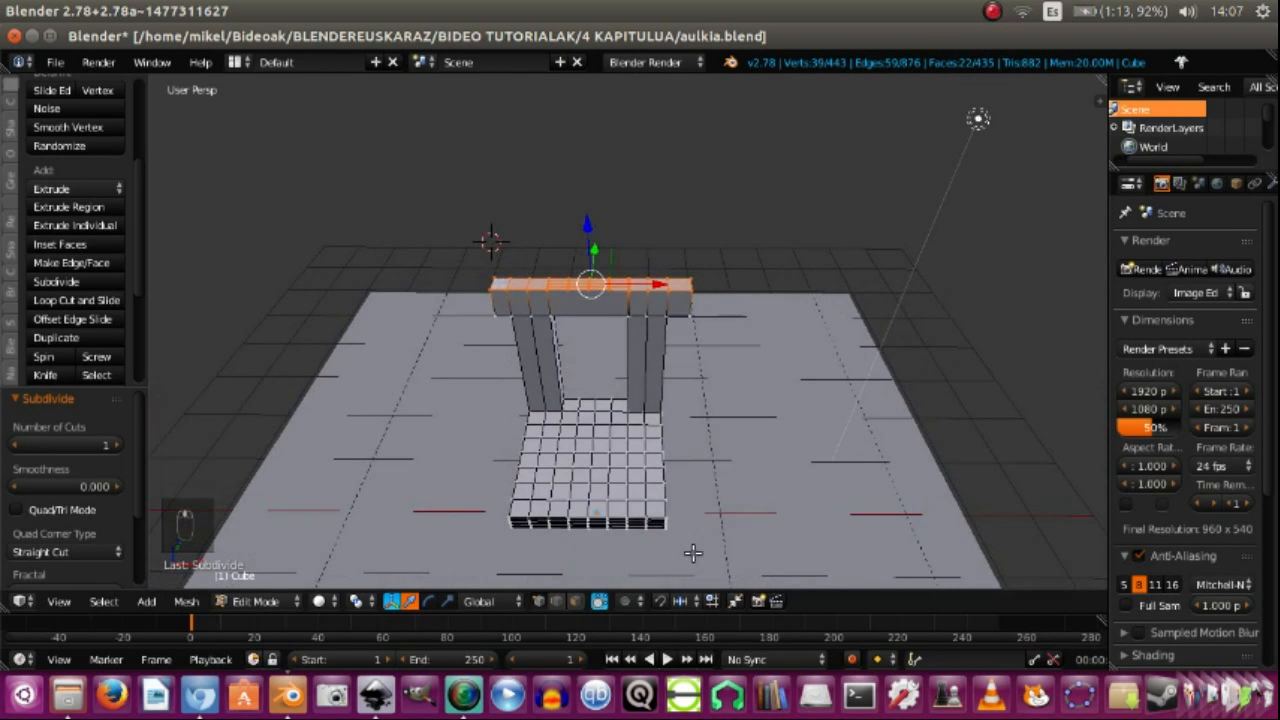
# Step: Enable proportional editing and clear the vertex selection
pyautogui.click(640, 601)
pyautogui.click(665, 560)
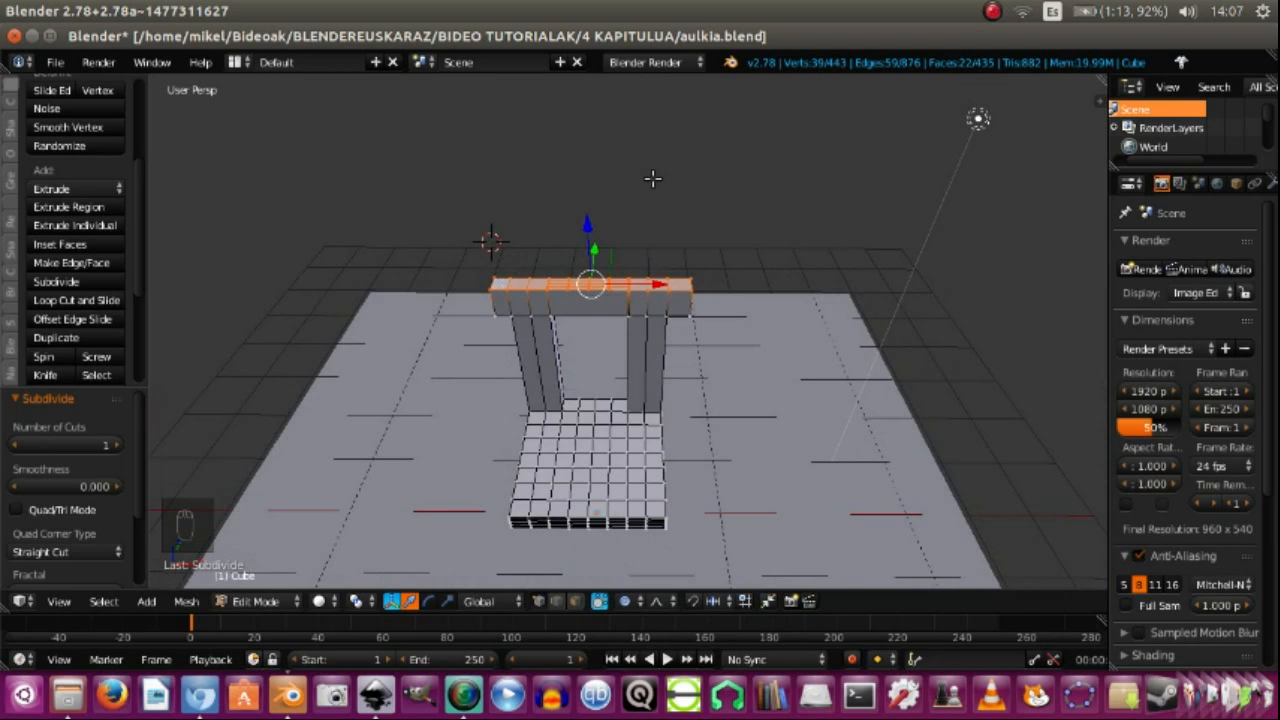
pyautogui.press('a')
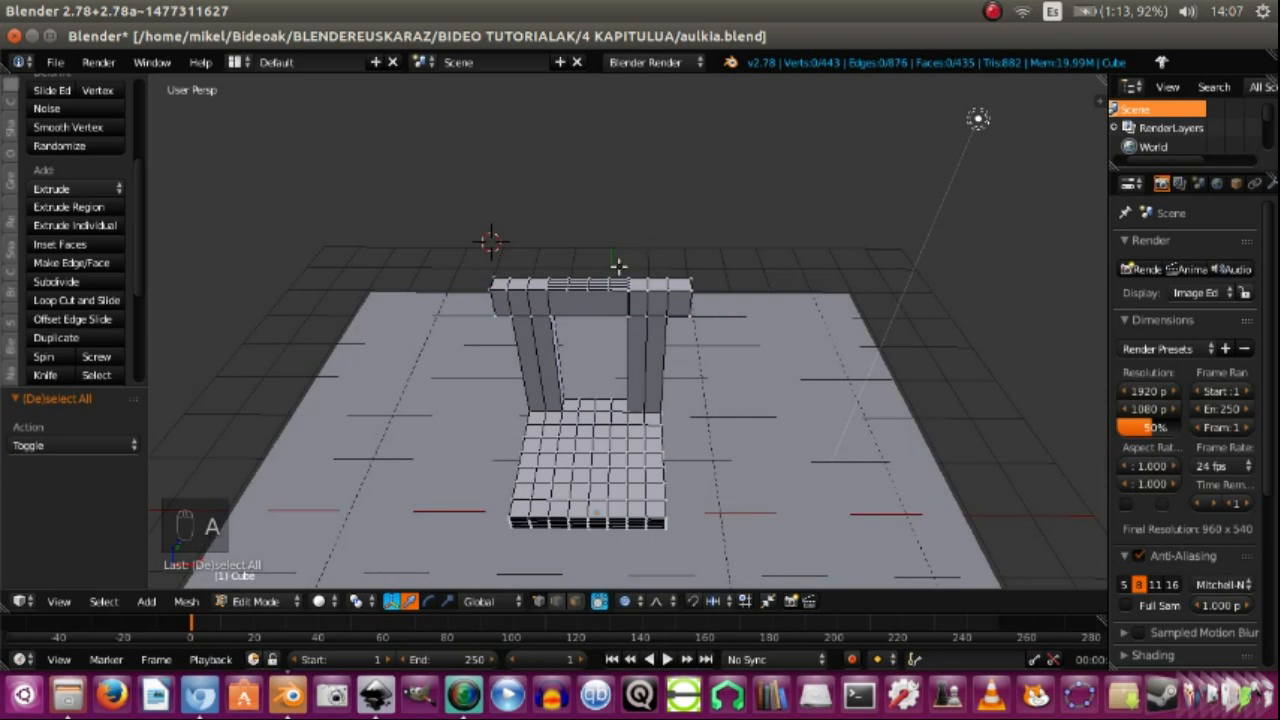
# Step: Raise the crossbar's central top vertex about 0.307 units along Z with smooth proportional size 1.21, and disable proportional editing
pyautogui.rightClick(588, 284)
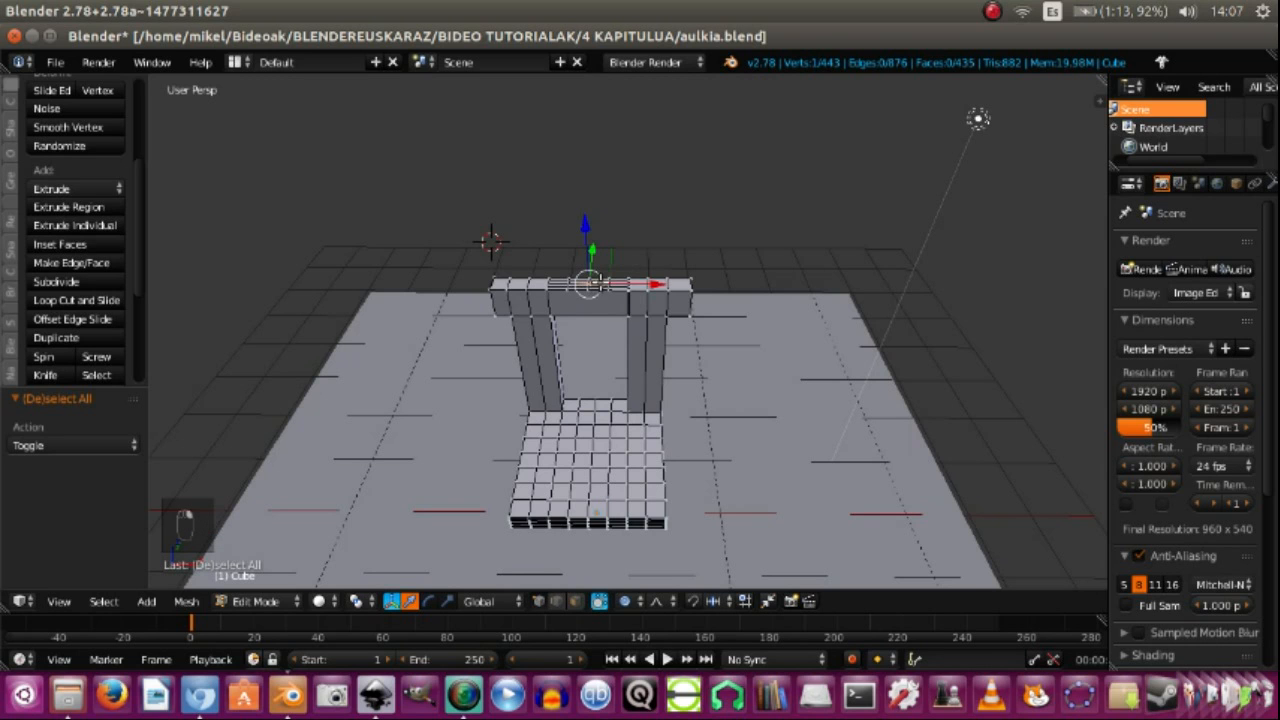
pyautogui.scroll(3, 620, 284)
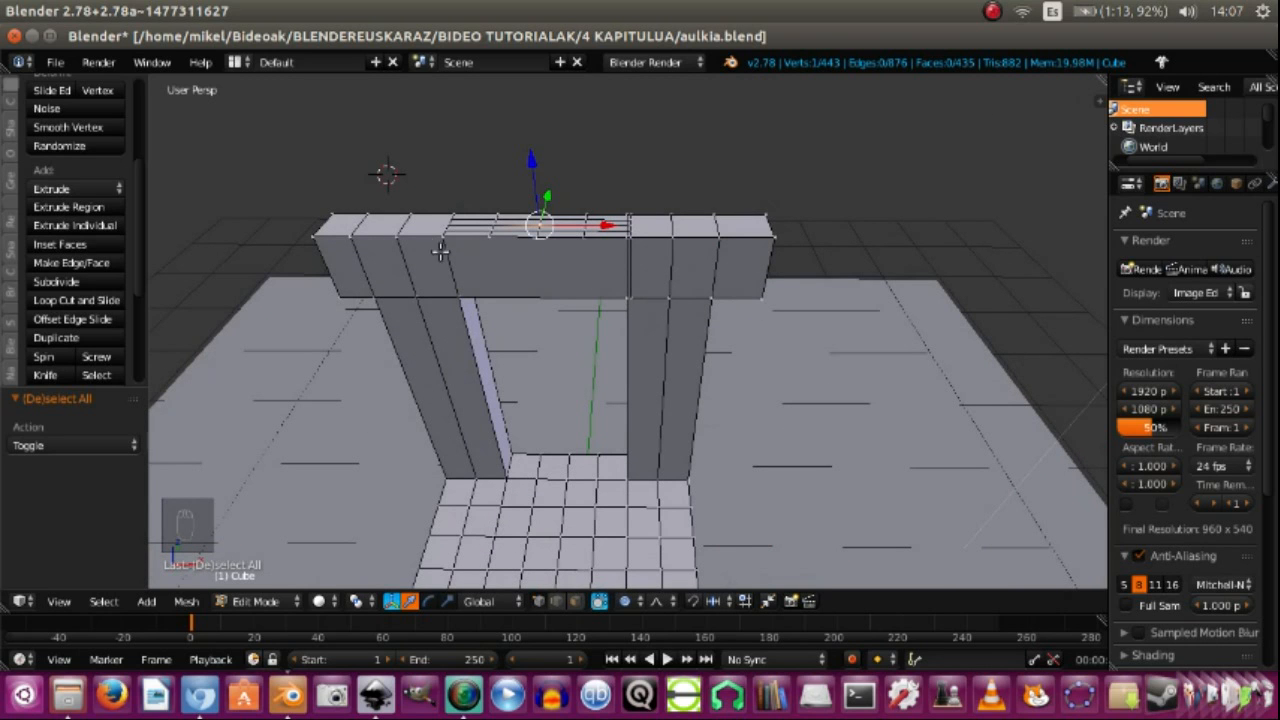
pyautogui.press('g')
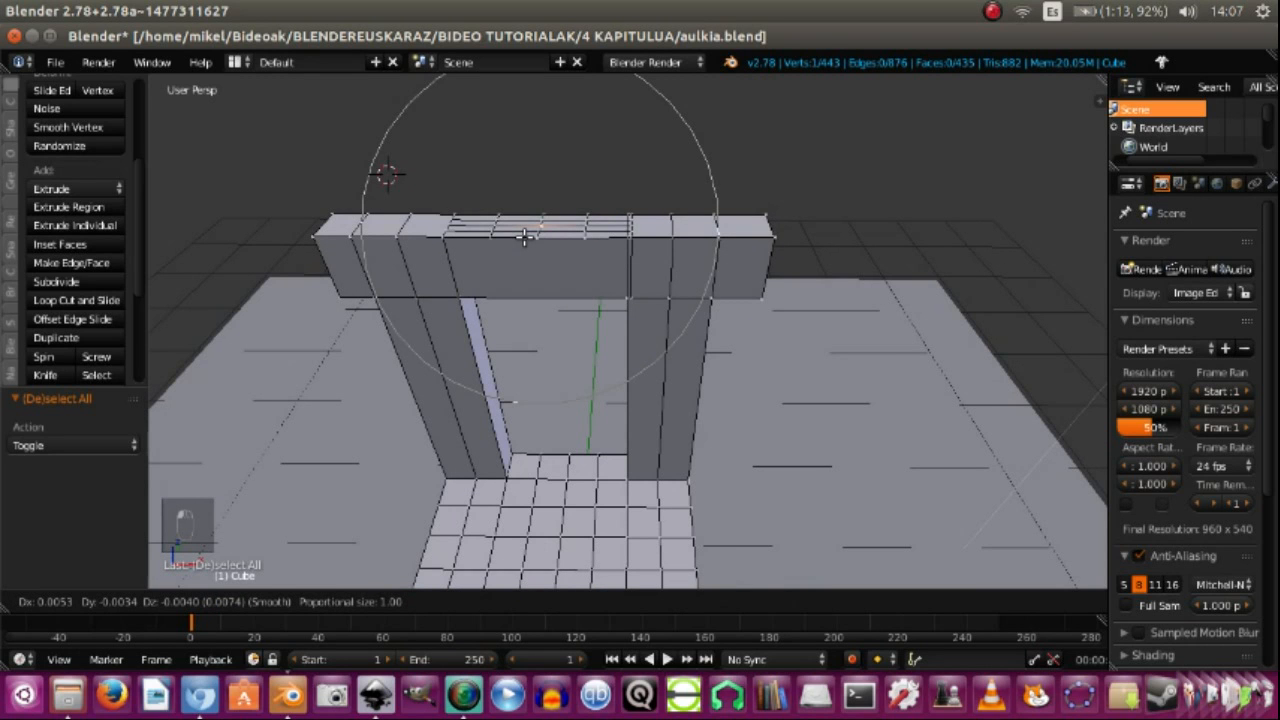
pyautogui.scroll(-2, 524, 237)
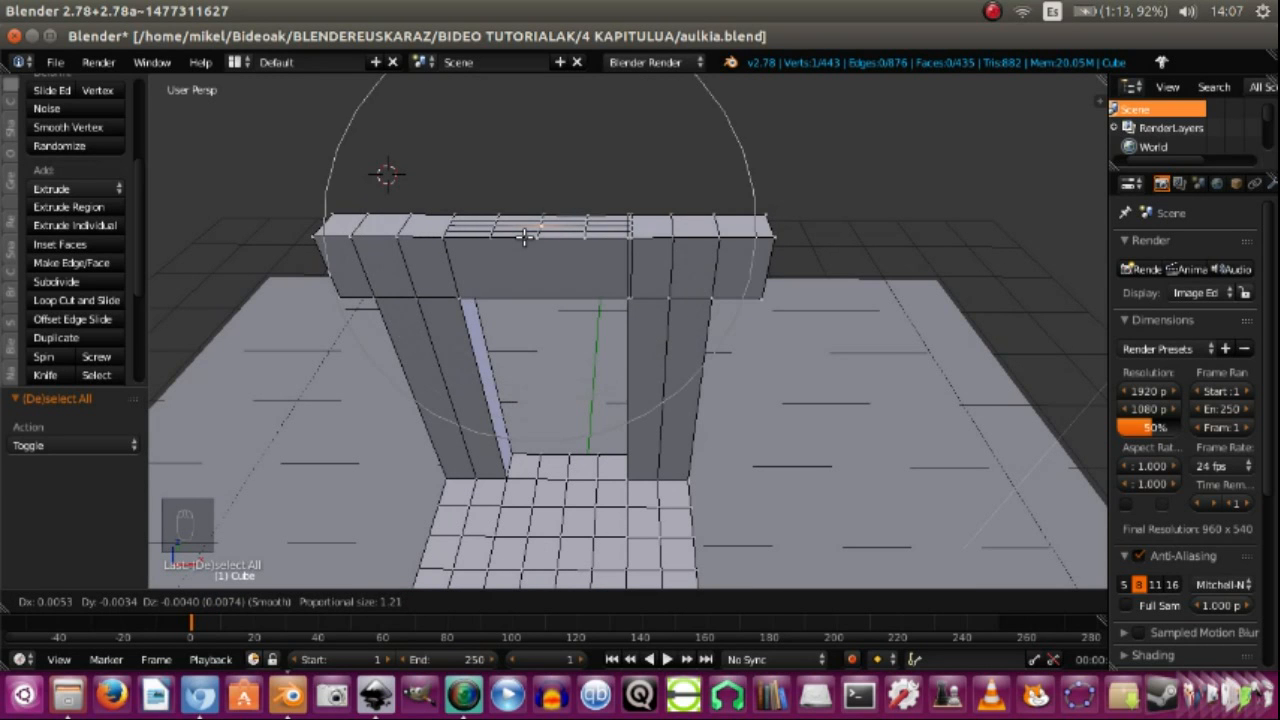
pyautogui.click(524, 237)
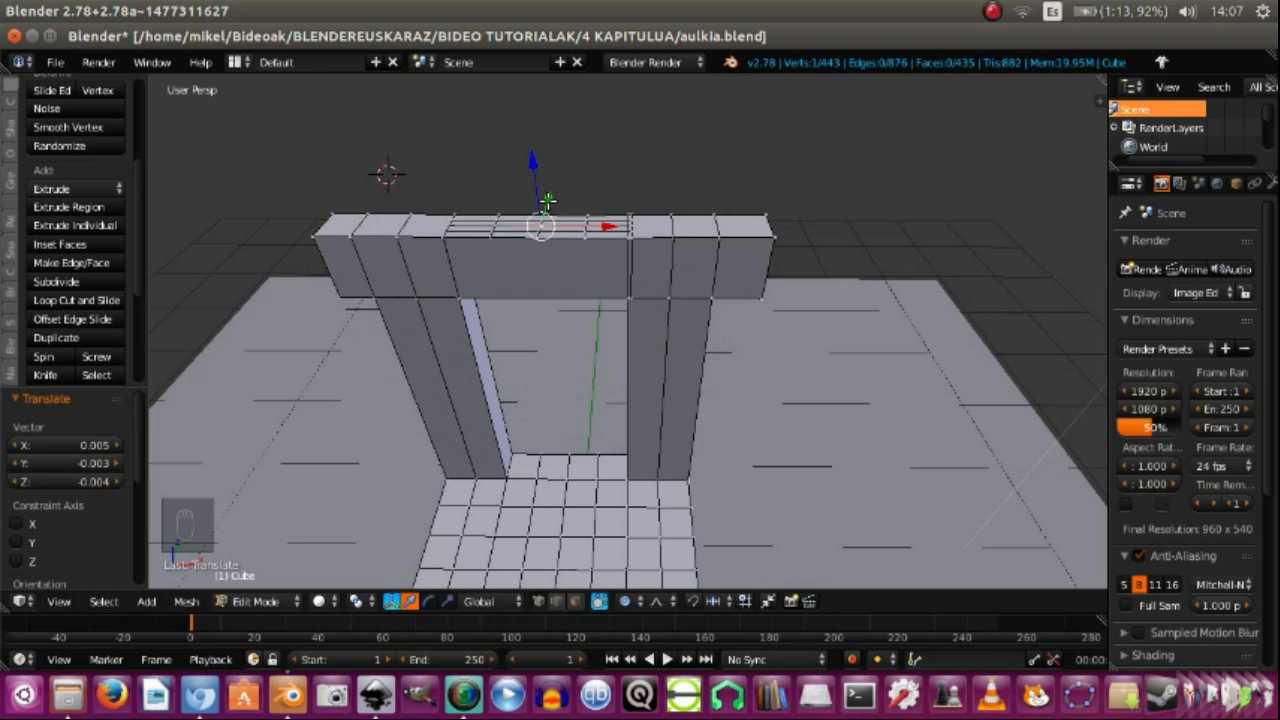
pyautogui.press('g')
pyautogui.press('z')
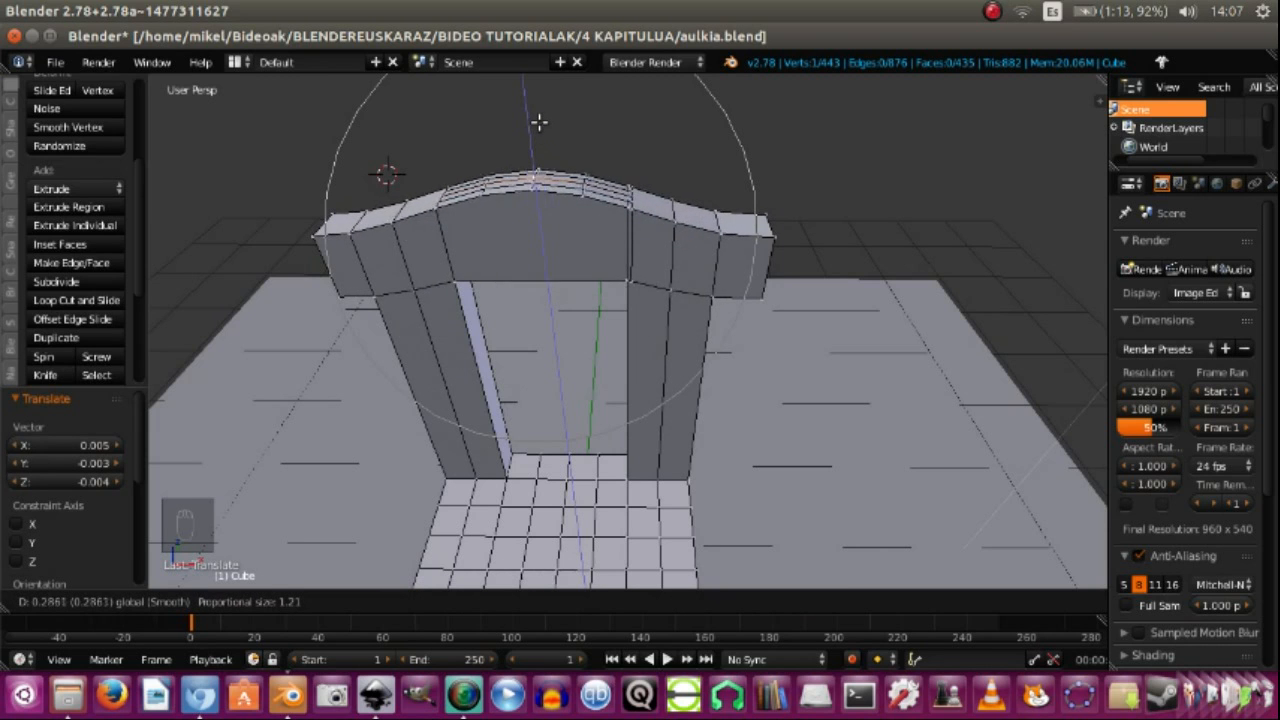
pyautogui.click(539, 118)
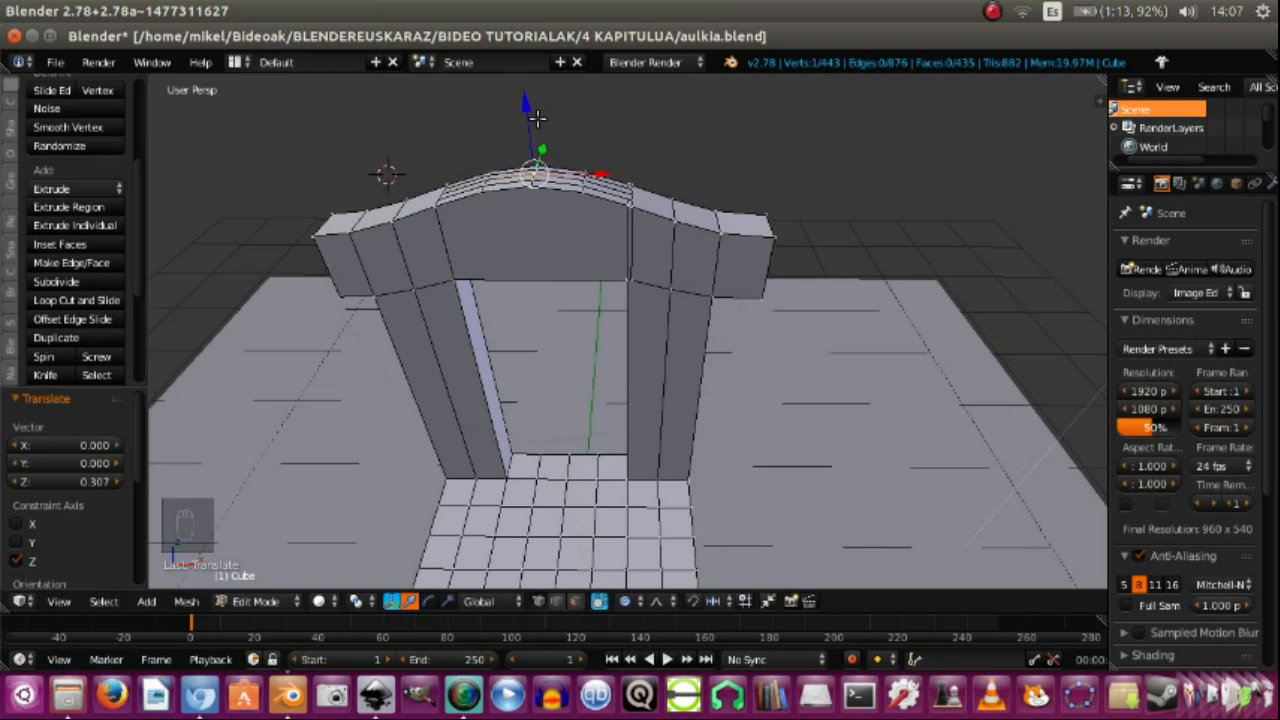
pyautogui.click(626, 601)
pyautogui.click(648, 578)
# Step: Extrude the four corner faces on the seat's underside downward about 1.352 units to form the chair legs
pyautogui.scroll(-6, 632, 318)
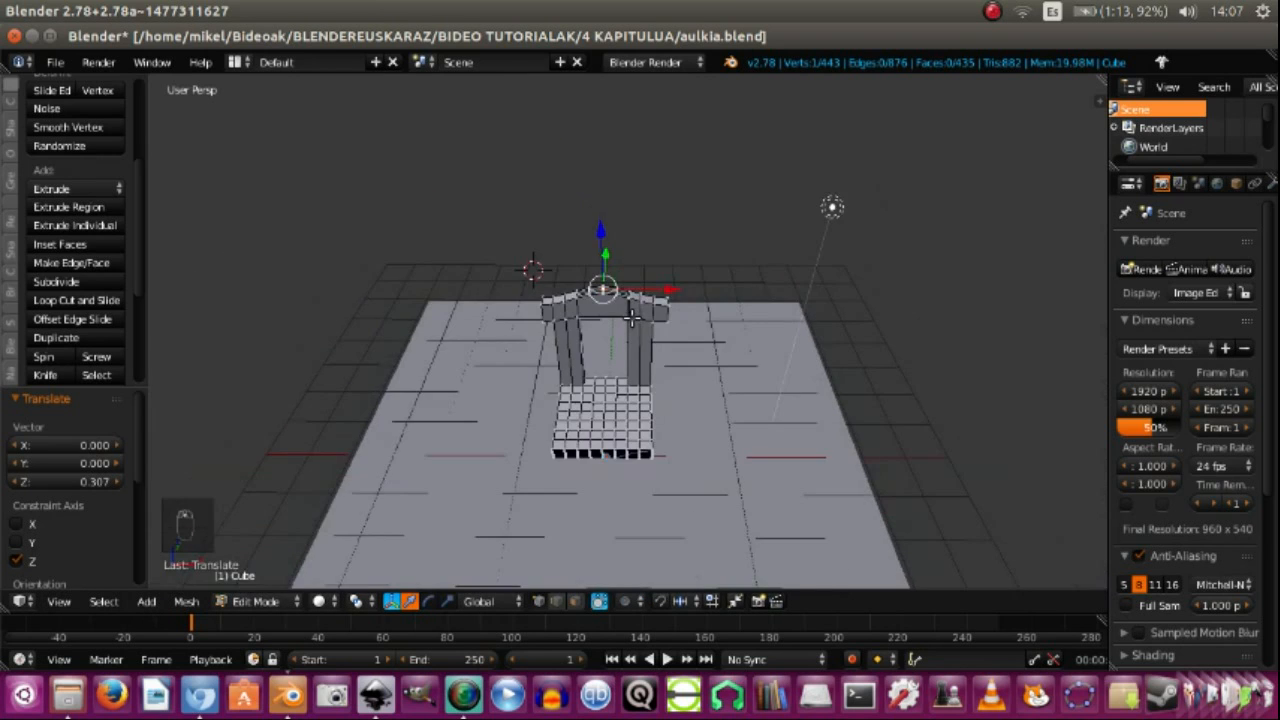
pyautogui.moveTo(646, 415); pyautogui.dragTo(578, 396, button='middle')
pyautogui.scroll(2, 626, 411)
pyautogui.scroll(3, 601, 408)
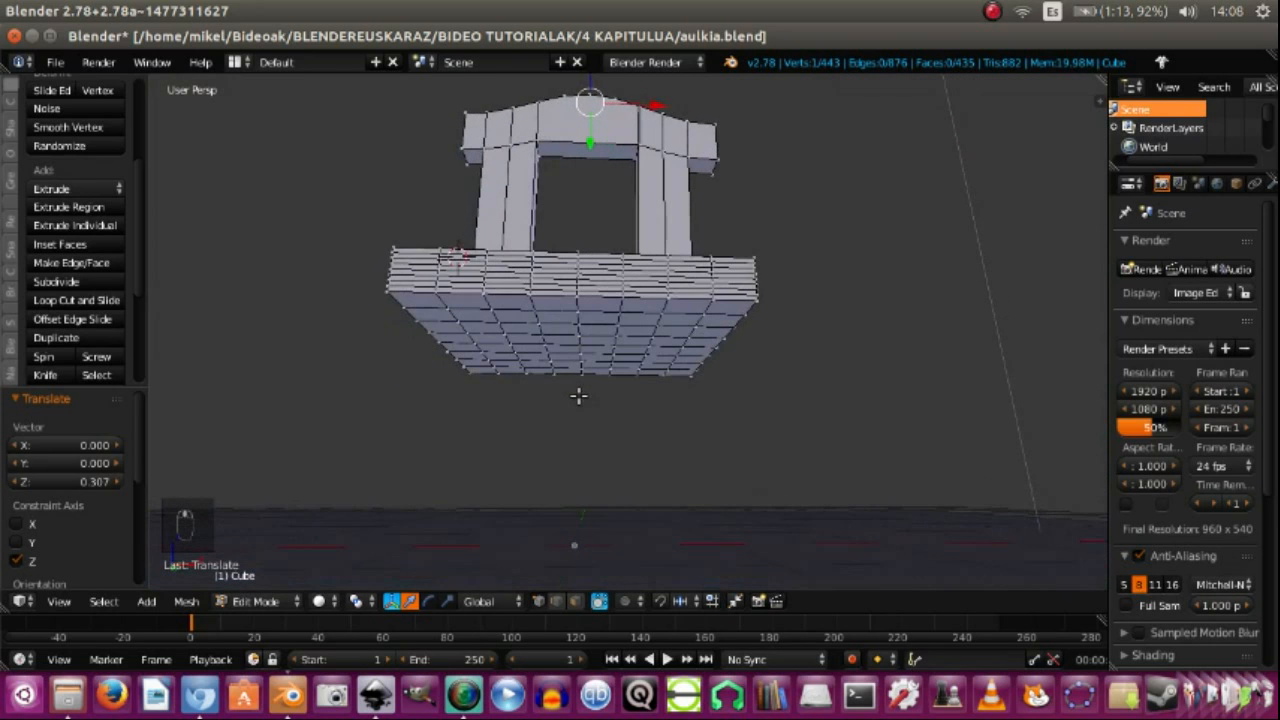
pyautogui.click(431, 294)
pyautogui.click(575, 601)
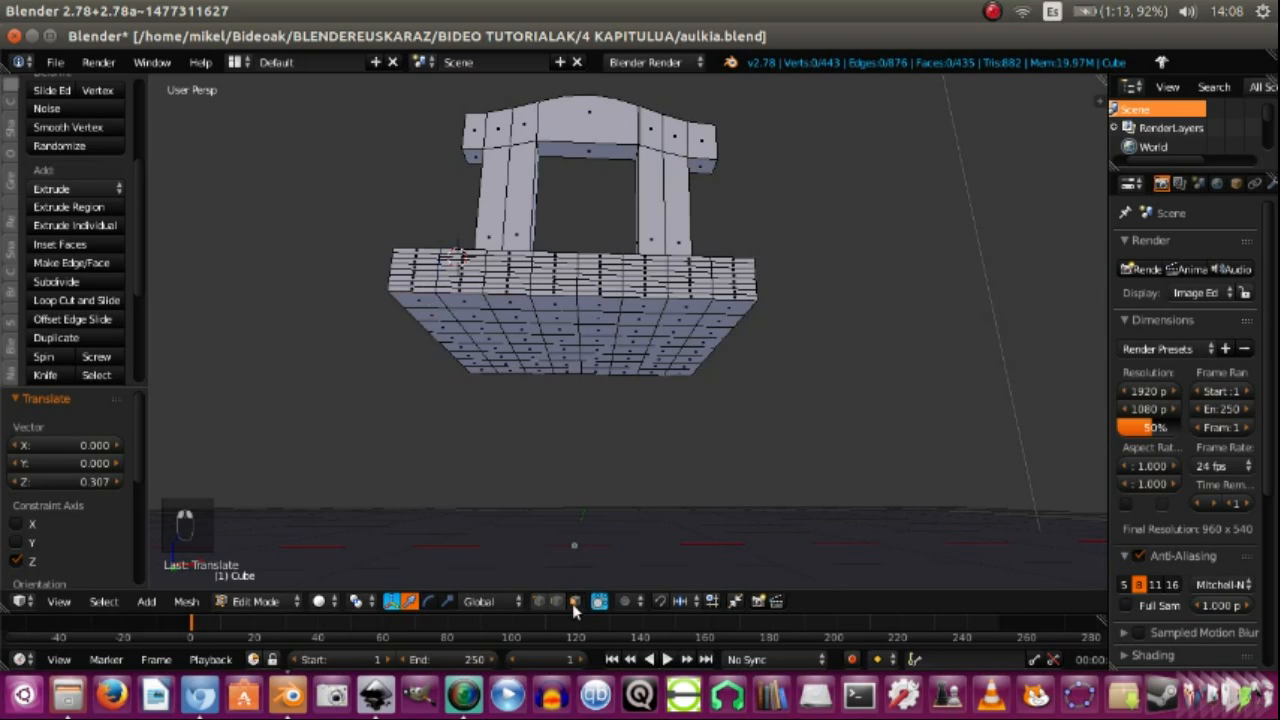
pyautogui.rightClick(424, 294)
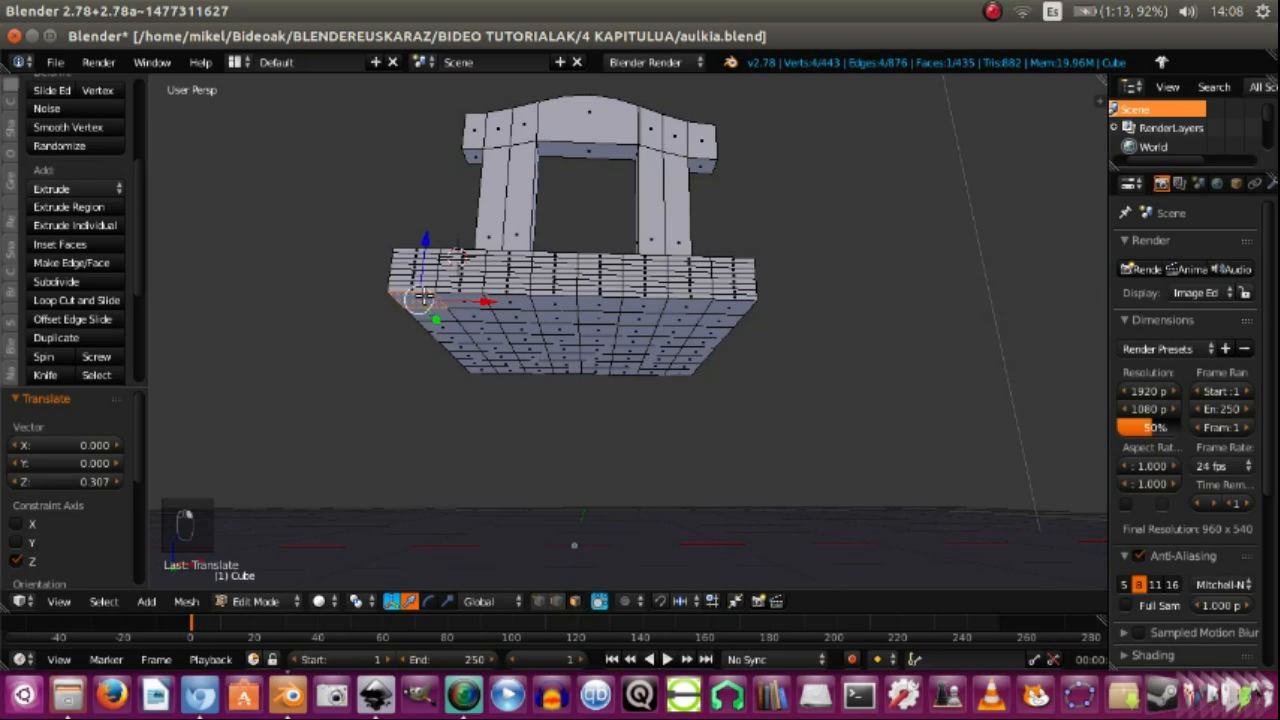
pyautogui.keyDown('shift'); pyautogui.rightClick(483, 370); pyautogui.keyUp('shift')
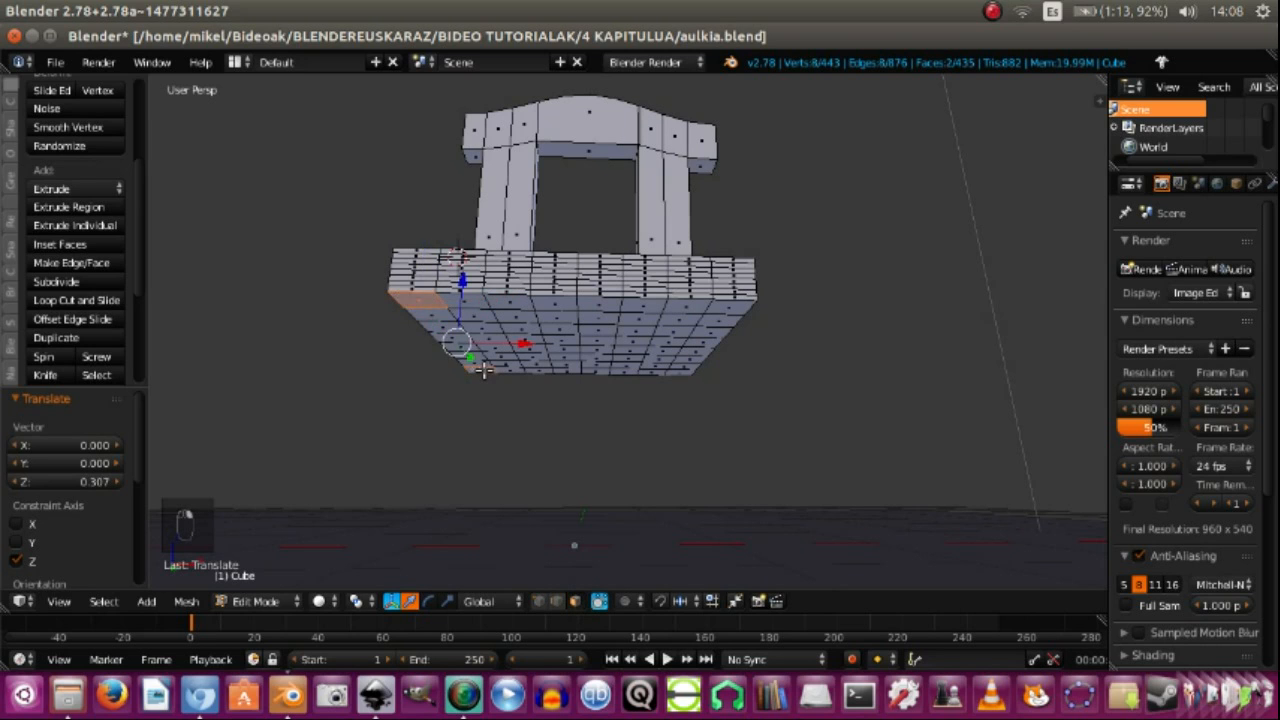
pyautogui.keyDown('shift'); pyautogui.rightClick(680, 371); pyautogui.keyUp('shift')
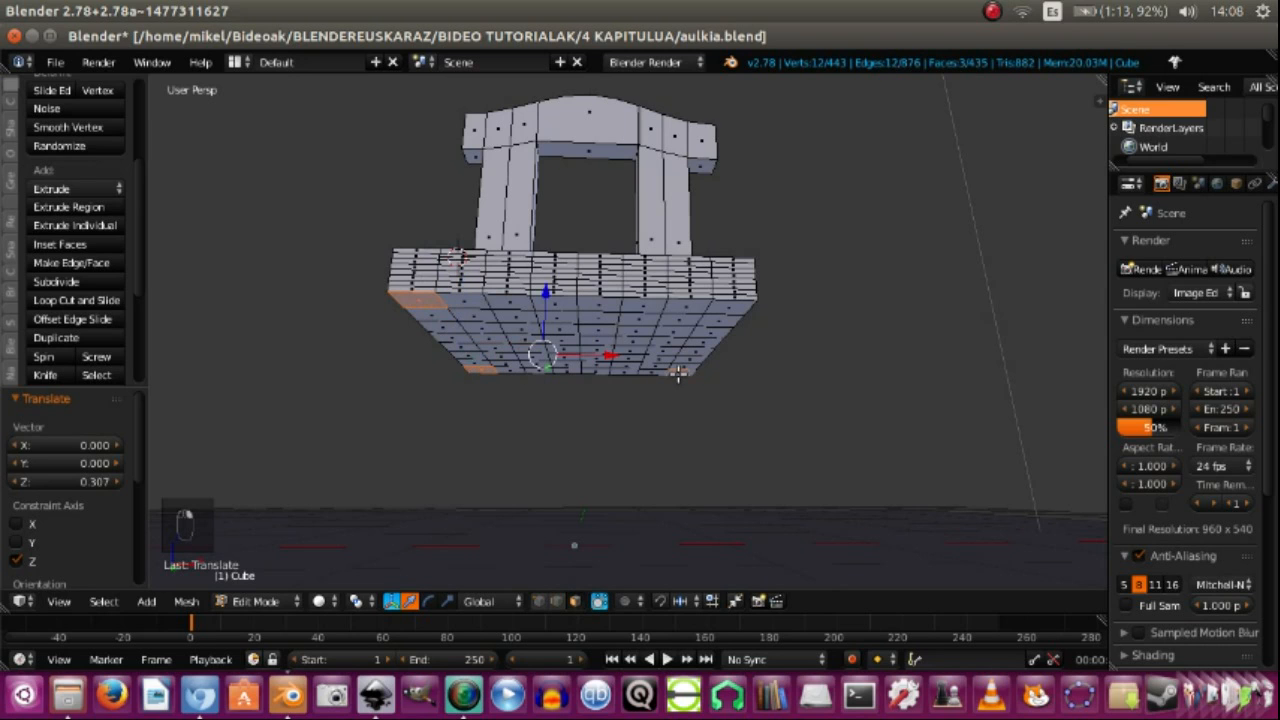
pyautogui.keyDown('shift'); pyautogui.rightClick(730, 311); pyautogui.keyUp('shift')
pyautogui.press('e')
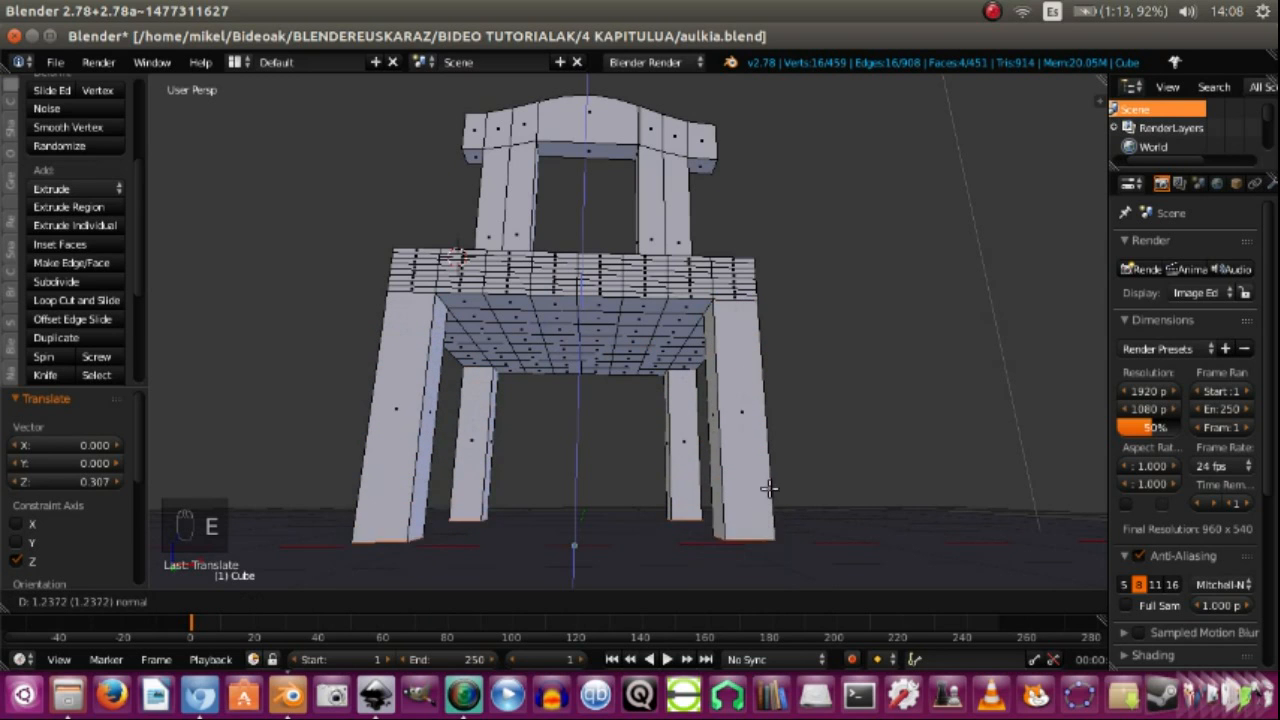
pyautogui.click(764, 510)
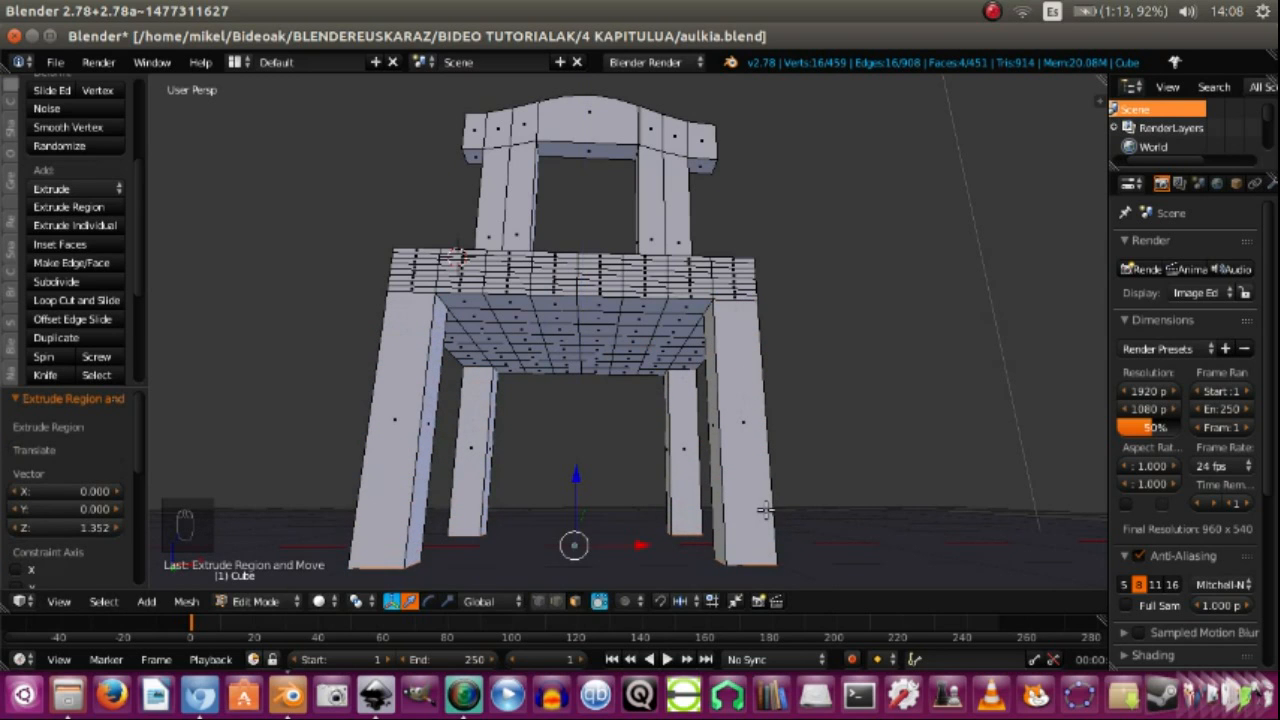
pyautogui.scroll(-2, 660, 532)
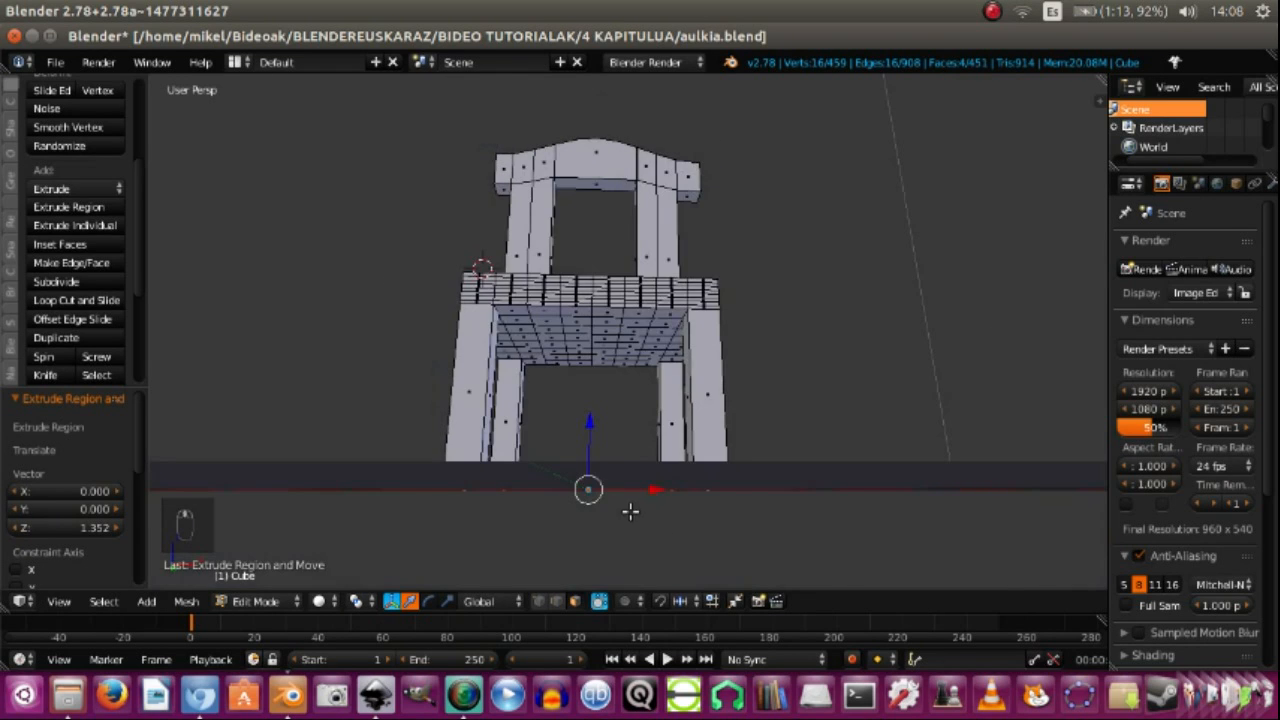
# Step: Lengthen the four chair legs by moving their end faces down about 0.383 units along Z
pyautogui.moveTo(624, 415); pyautogui.dragTo(676, 425, button='middle')
pyautogui.moveTo(658, 540); pyautogui.dragTo(646, 486, button='middle')
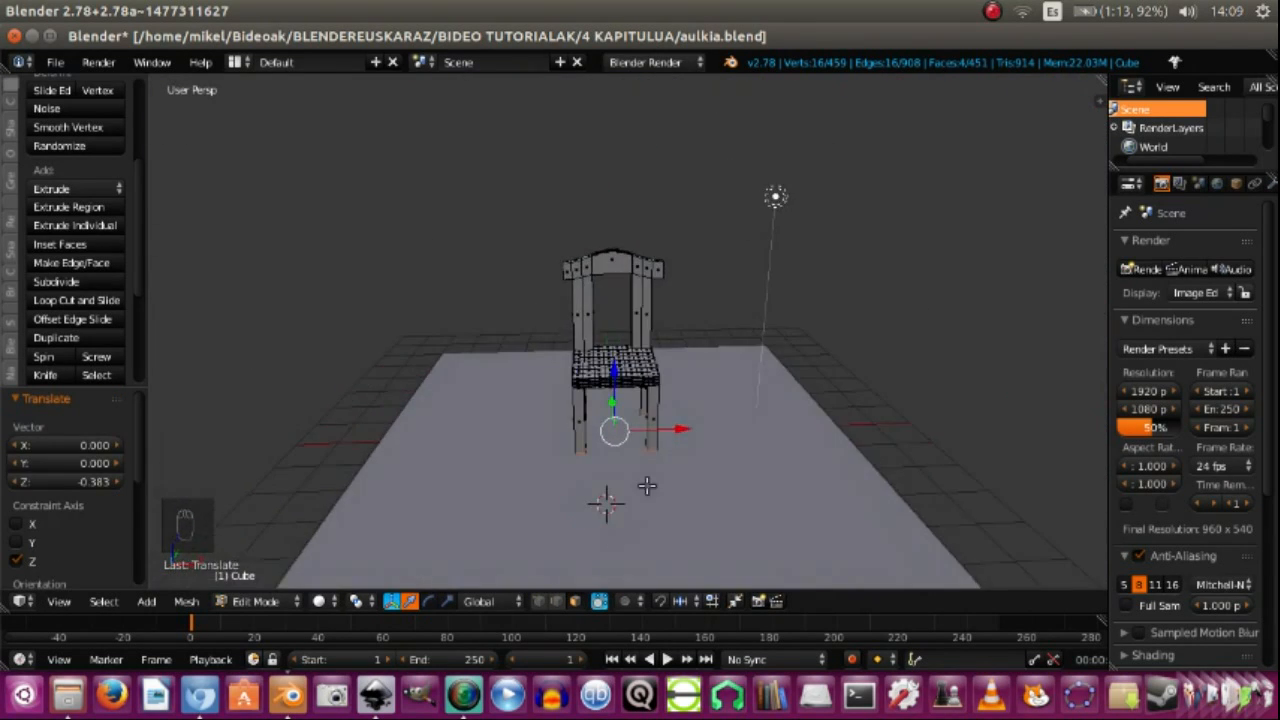
# Step: Select a single vertex in the middle of the seat's top surface in vertex mode and enable proportional editing
pyautogui.scroll(4, 660, 467)
pyautogui.moveTo(618, 415); pyautogui.dragTo(619, 422, button='middle')
pyautogui.click(539, 602)
pyautogui.rightClick(597, 421)
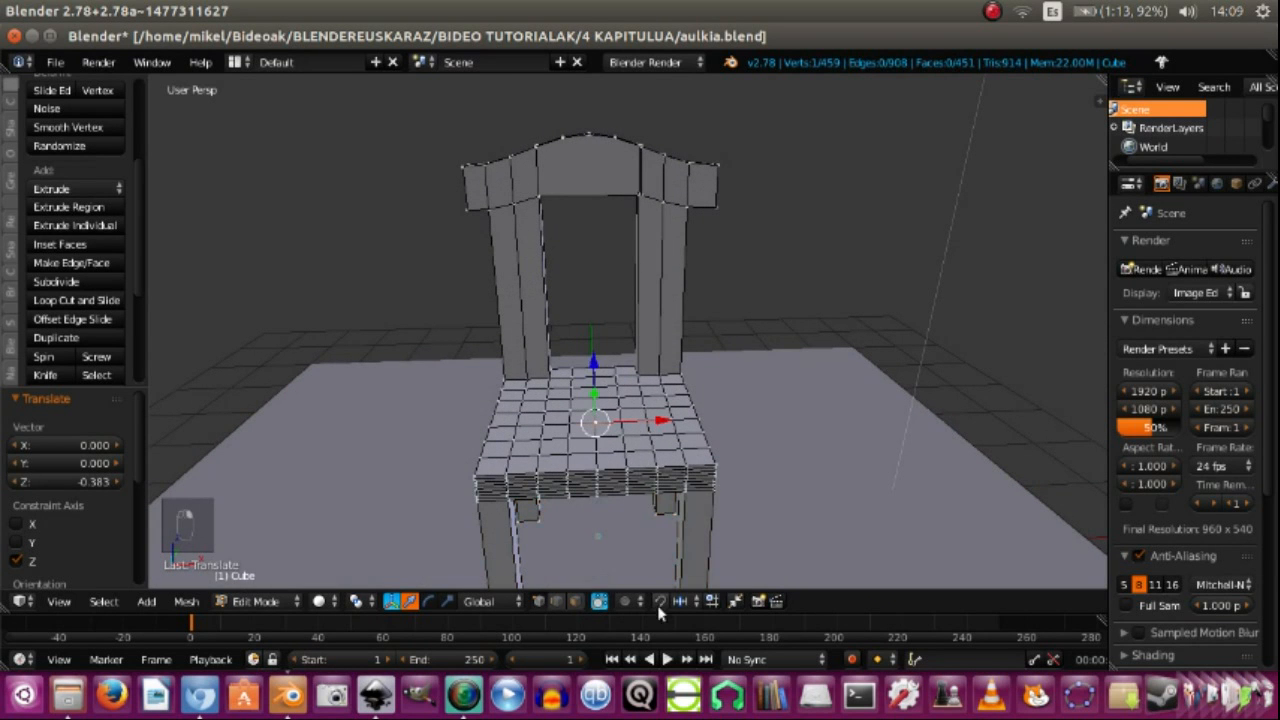
pyautogui.click(629, 602)
pyautogui.click(650, 536)
# Step: Raise the seat's central vertex slightly along Z with proportional falloff, ending with a move of about 0.026 units
pyautogui.moveTo(687, 445); pyautogui.dragTo(675, 416, button='middle')
pyautogui.moveTo(585, 376); pyautogui.dragTo(585, 378)
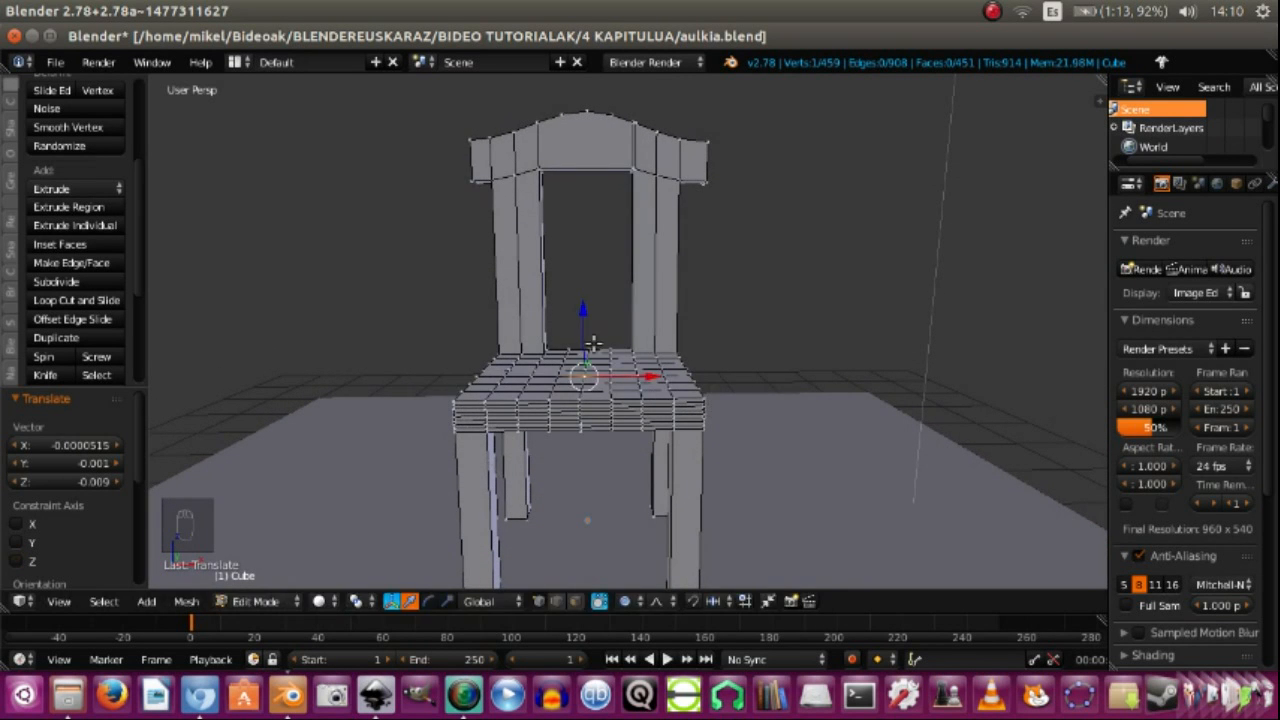
pyautogui.moveTo(587, 332); pyautogui.dragTo(588, 318)
pyautogui.moveTo(588, 318); pyautogui.dragTo(577, 343, button='middle')
pyautogui.moveTo(577, 343)
pyautogui.mouseDown()
pyautogui.moveTo(583, 370)
pyautogui.moveTo(583, 337)
pyautogui.mouseUp()
# Step: Add neighbouring central seat vertices to the selection and raise them about 0.035 units along Z to arch the seat
pyautogui.moveTo(583, 337); pyautogui.dragTo(560, 470, button='middle')
pyautogui.keyDown('shift'); pyautogui.rightClick(581, 474); pyautogui.keyUp('shift')
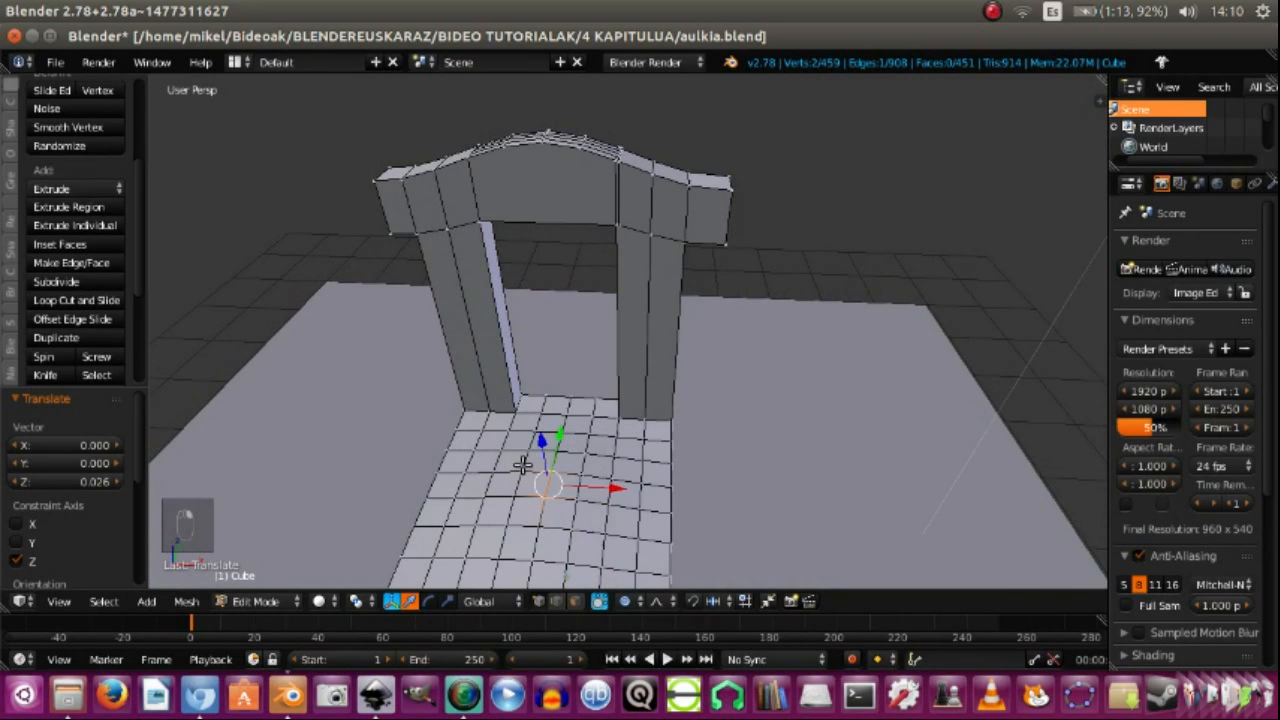
pyautogui.moveTo(718, 532); pyautogui.dragTo(643, 486, button='middle')
pyautogui.moveTo(430, 320); pyautogui.dragTo(427, 309)
pyautogui.press('KP_1')
pyautogui.press('KP_3')
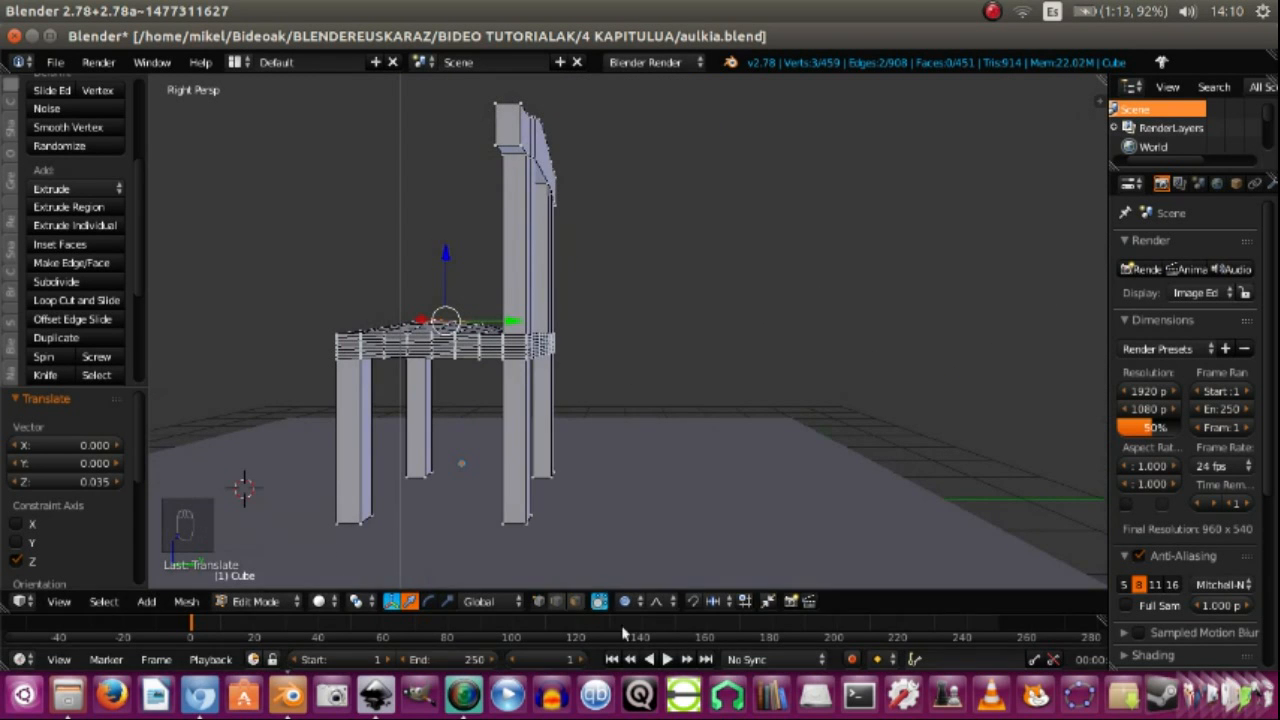
# Step: Select the inner face of one backrest post in face mode, subdivide it repeatedly with one cut, and clear the selection
pyautogui.moveTo(648, 423); pyautogui.dragTo(655, 305, button='middle')
pyautogui.rightClick(668, 262)
pyautogui.click(56, 281)
pyautogui.scroll(5, 775, 305)
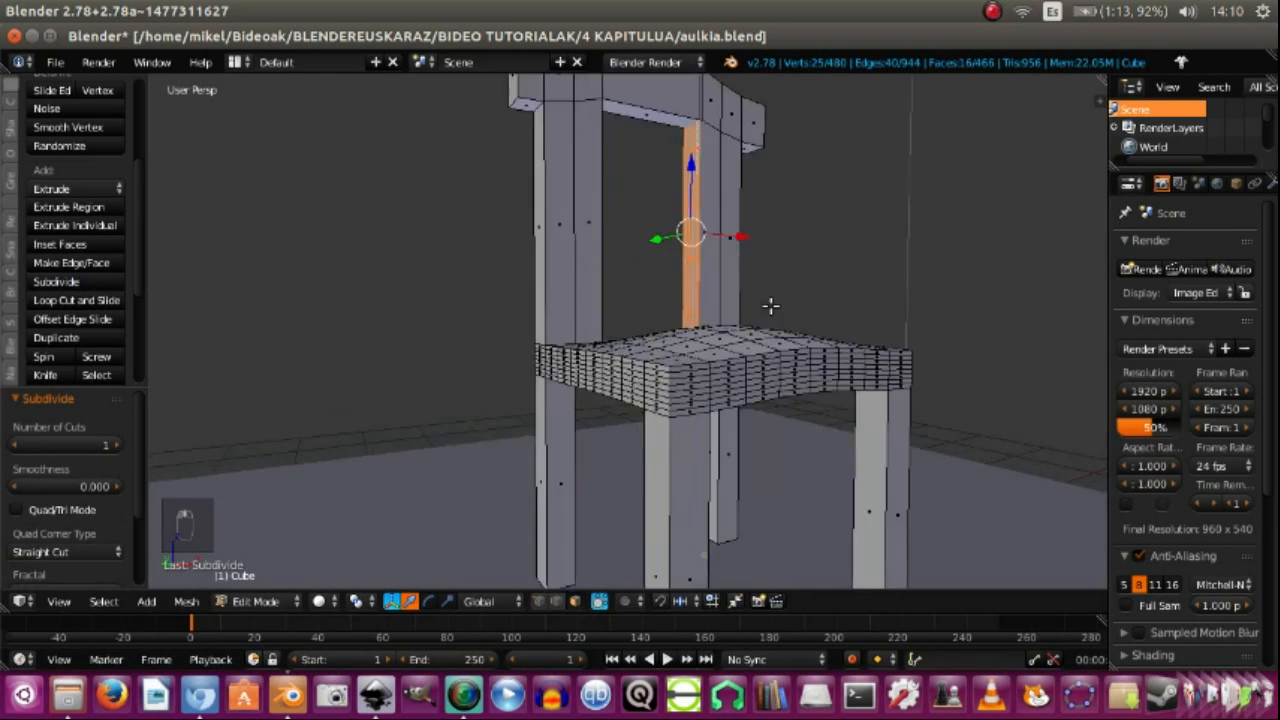
pyautogui.scroll(-3, 799, 315)
pyautogui.press('a')
# Step: Circle-select two separate horizontal bands of faces across the post's subdivided inner side
pyautogui.moveTo(786, 429); pyautogui.dragTo(785, 312, button='middle')
pyautogui.scroll(3, 785, 312)
pyautogui.press('c')
pyautogui.moveTo(828, 278); pyautogui.dragTo(875, 262)
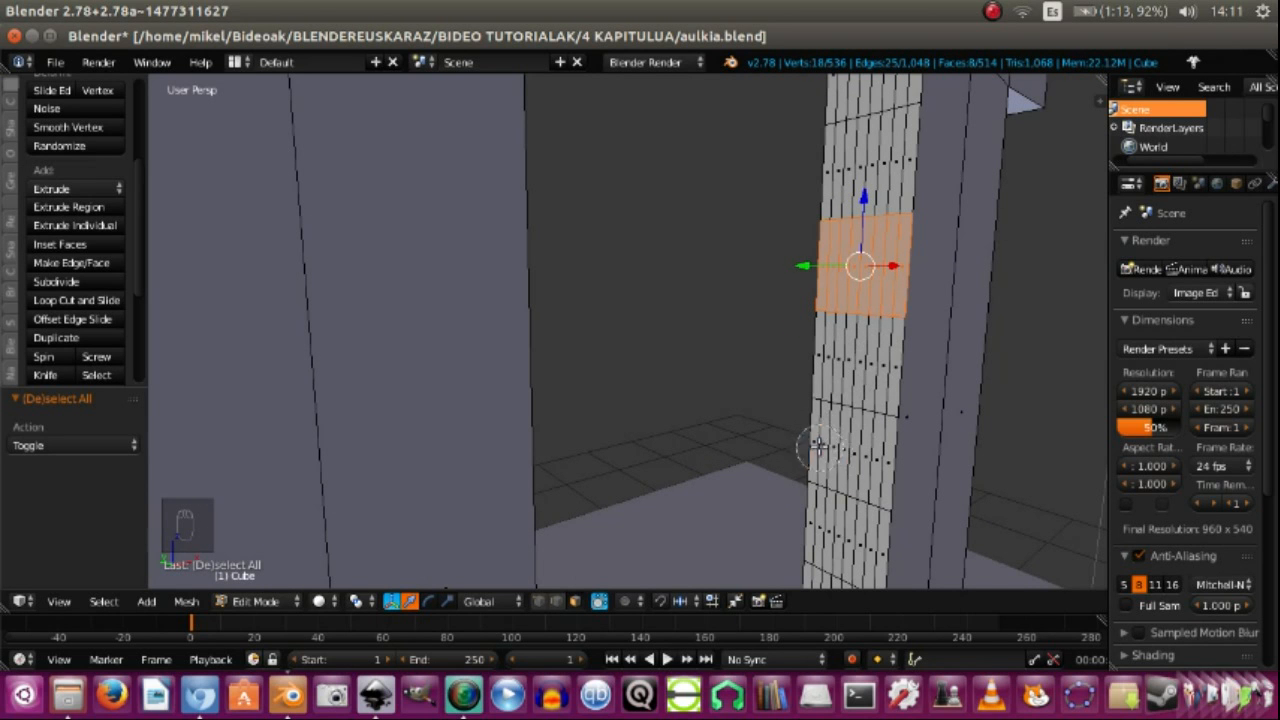
pyautogui.moveTo(830, 425); pyautogui.dragTo(850, 452)
# Step: Extrude both face bands about -1.01 units along X to the opposite post as two backrest slats, and clear the selection
pyautogui.scroll(-5, 850, 452)
pyautogui.moveTo(826, 431); pyautogui.dragTo(777, 423, button='middle')
pyautogui.press('e')
pyautogui.press('x')
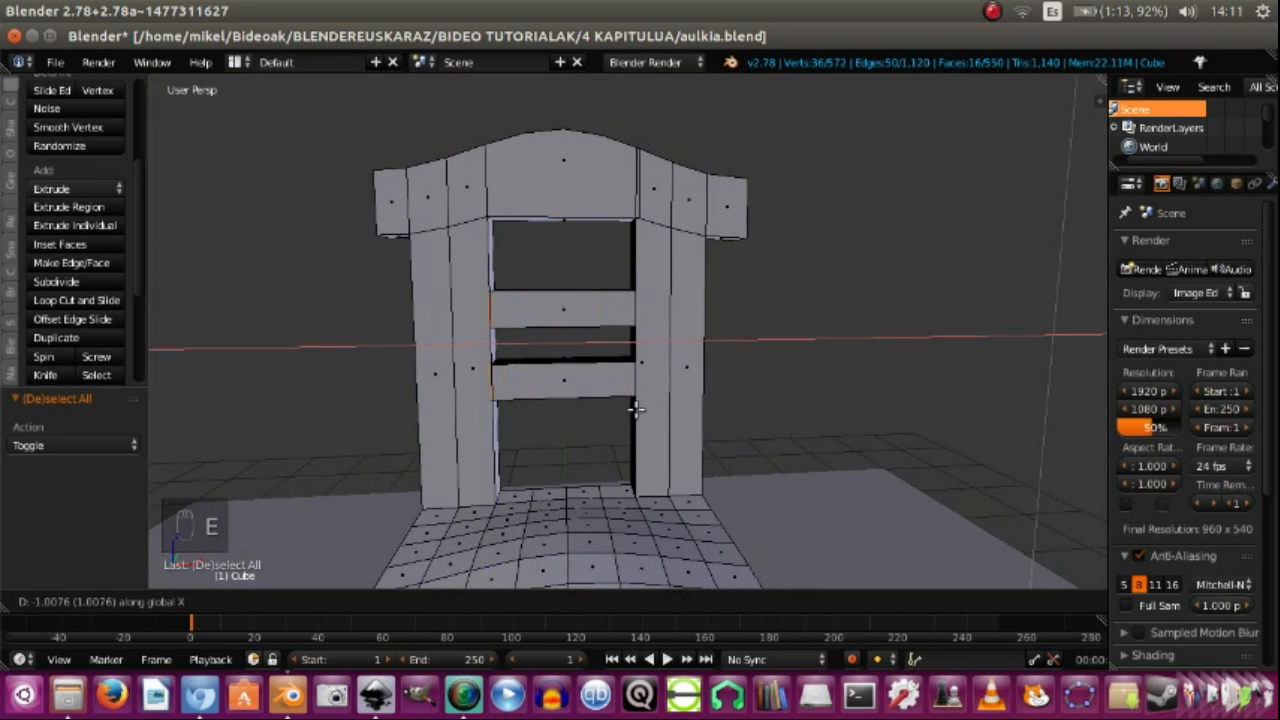
pyautogui.click(631, 402)
pyautogui.press('a')
pyautogui.scroll(-5, 631, 402)
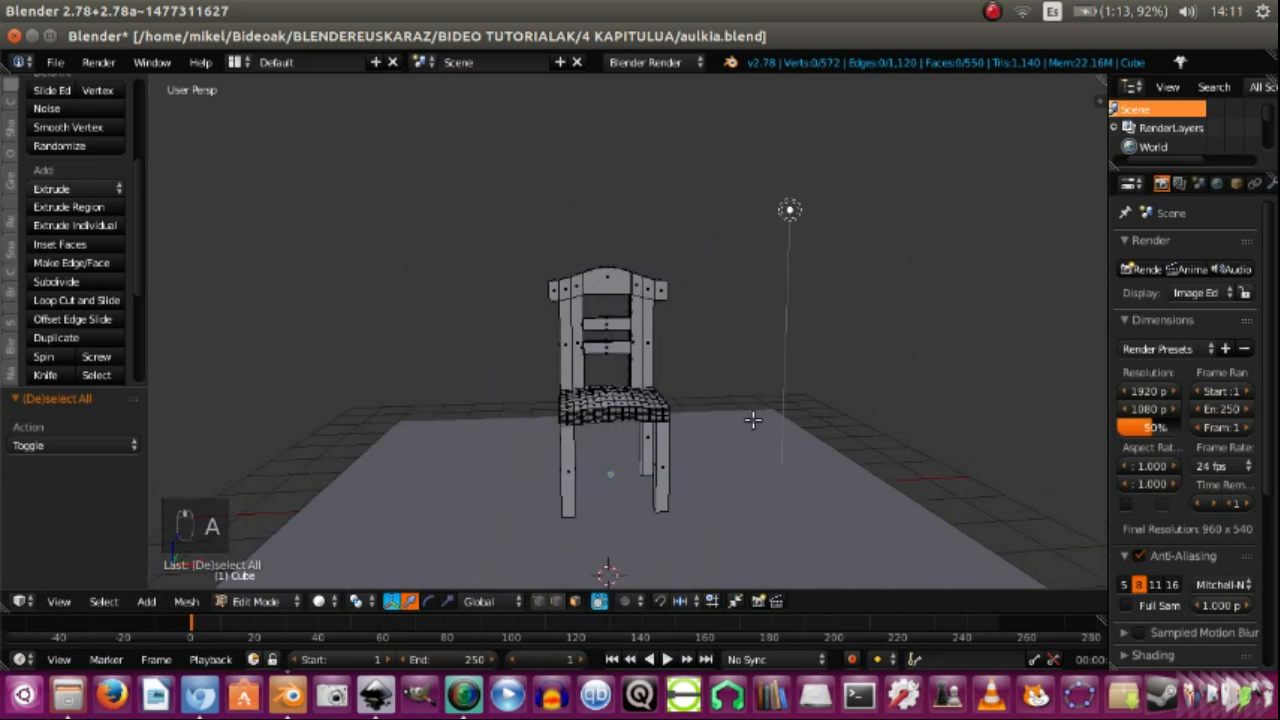
# Step: Return to Object Mode, scale the whole chair by 0.473, and preview it through the camera with rendered shading
pyautogui.moveTo(660, 402); pyautogui.dragTo(691, 402, button='middle')
pyautogui.press('Tab')
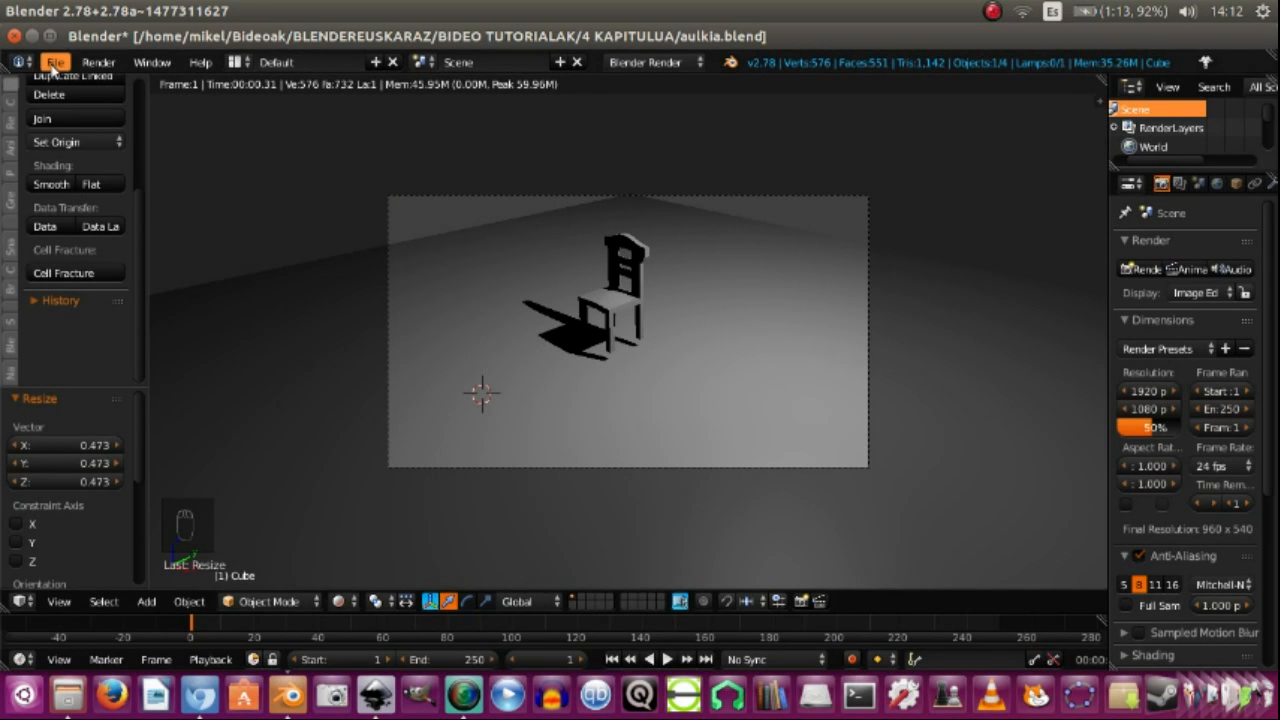
# Step: Render the camera image to check how the chair stands on the ground, and close the result
pyautogui.click(96, 62)
pyautogui.click(106, 86)
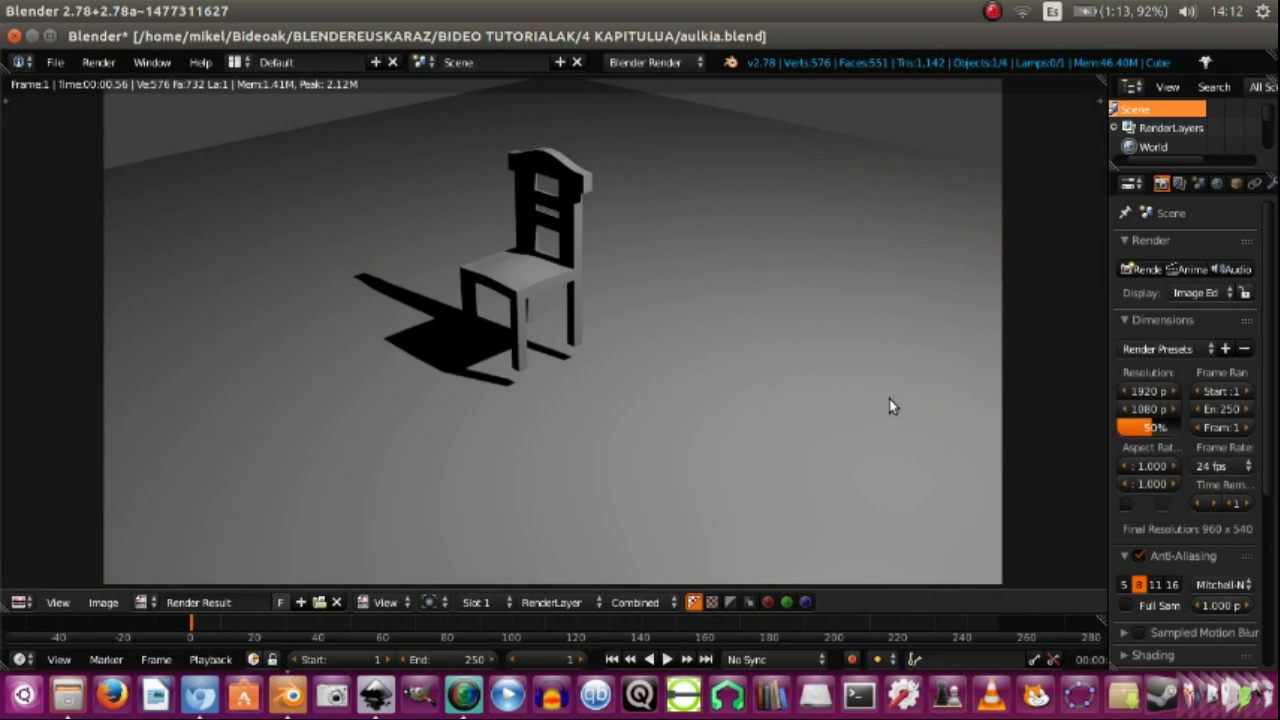
pyautogui.press('Escape')
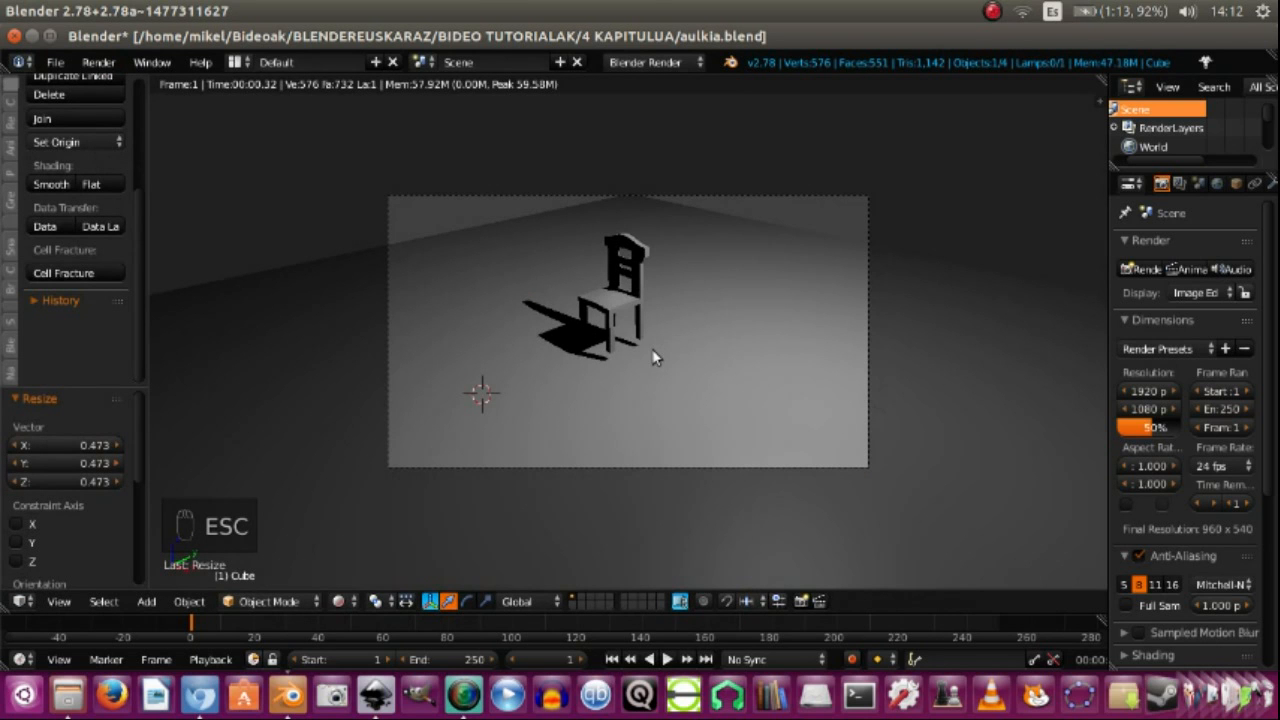
# Step: Switch to the right side view with solid shading and lower the chair about 0.223 units along Z onto the ground
pyautogui.press('KP_3')
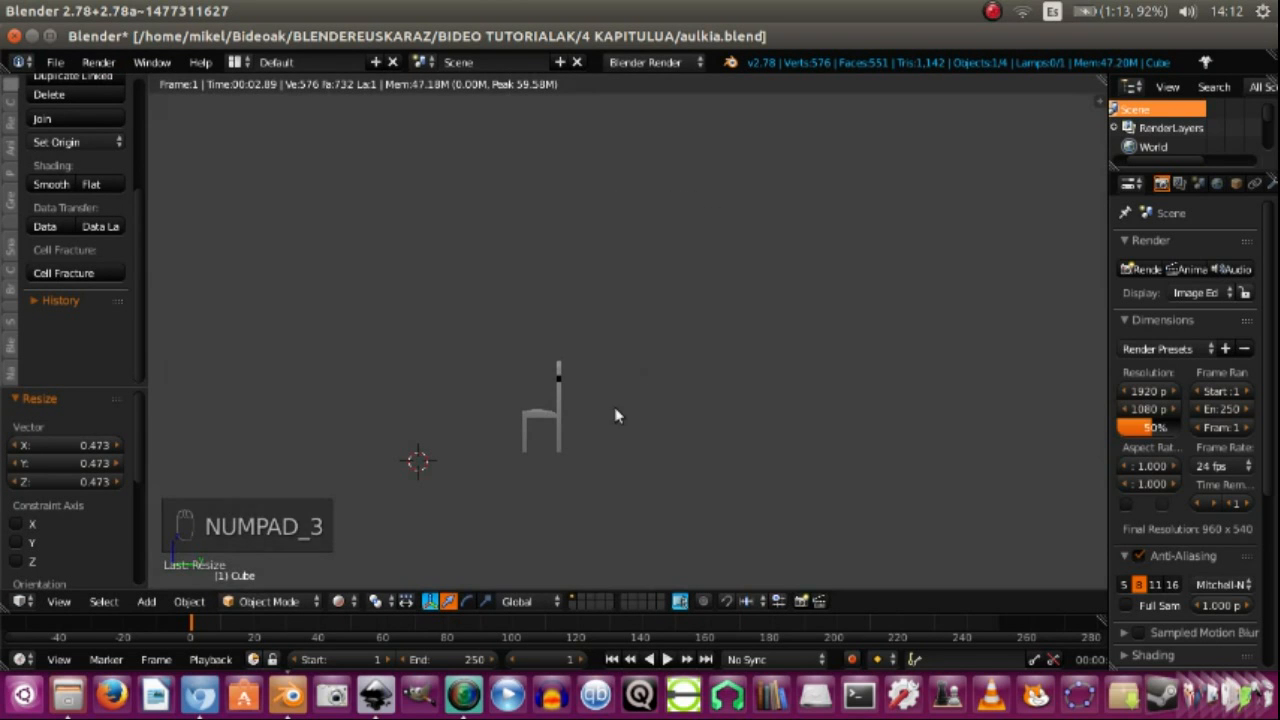
pyautogui.click(343, 603)
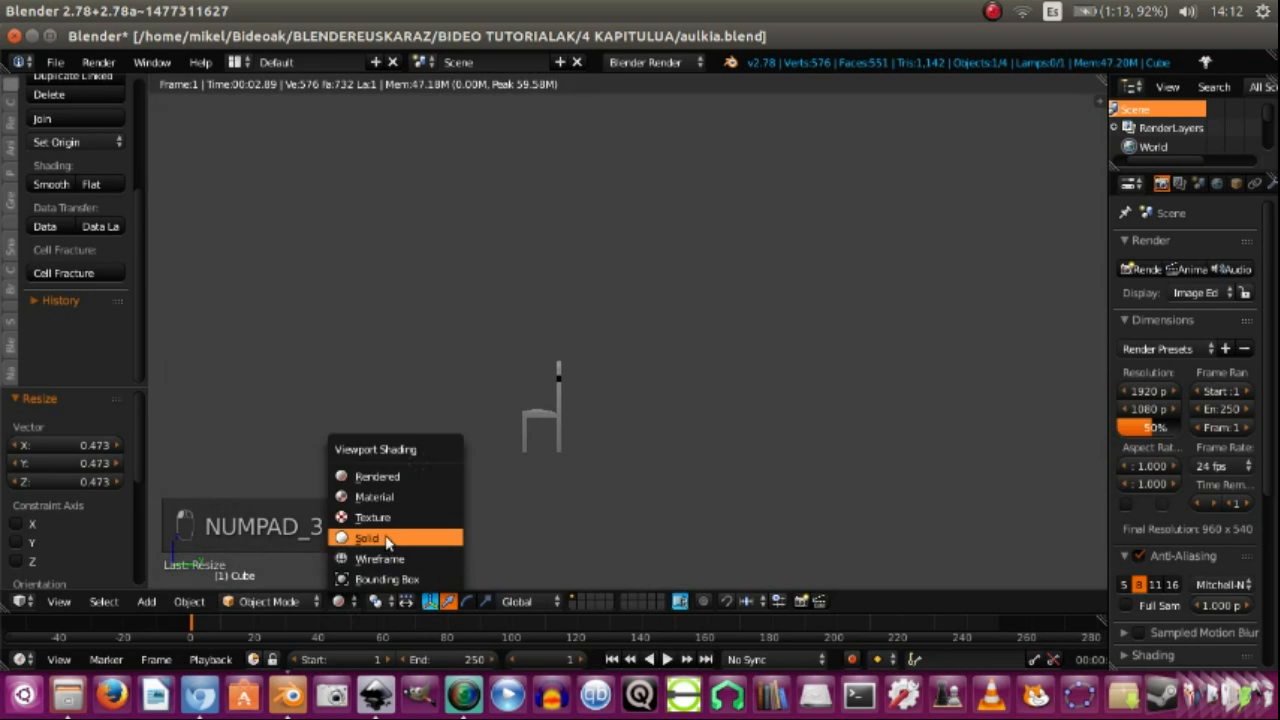
pyautogui.click(420, 534)
pyautogui.press('g')
pyautogui.press('z')
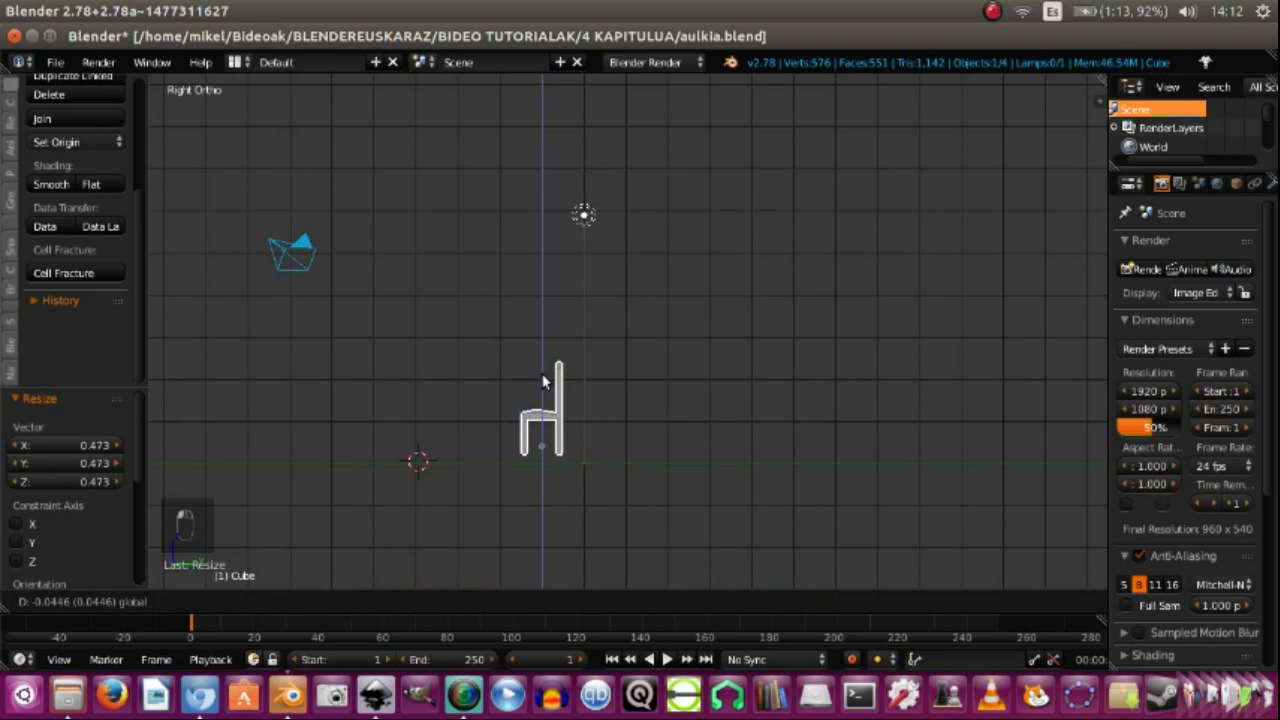
pyautogui.click(541, 388)
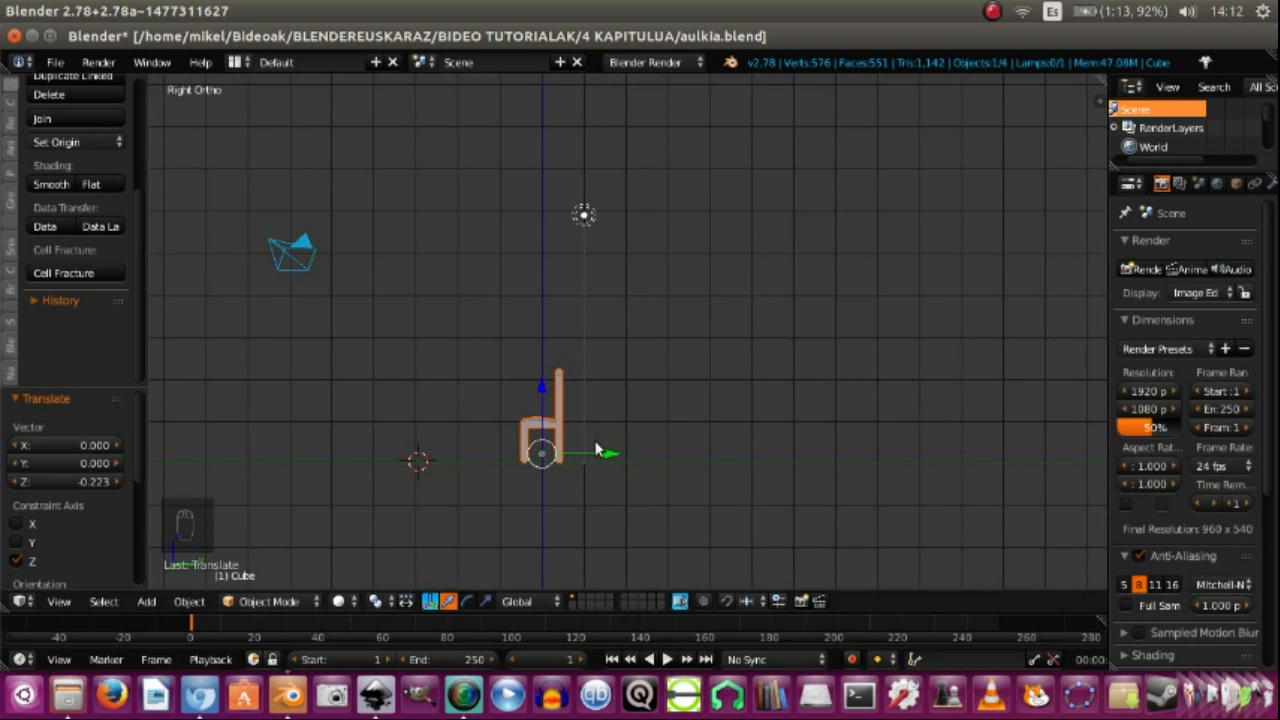
# Step: Render the image again to check the contact between the legs and the ground, and close the result
pyautogui.click(55, 62)
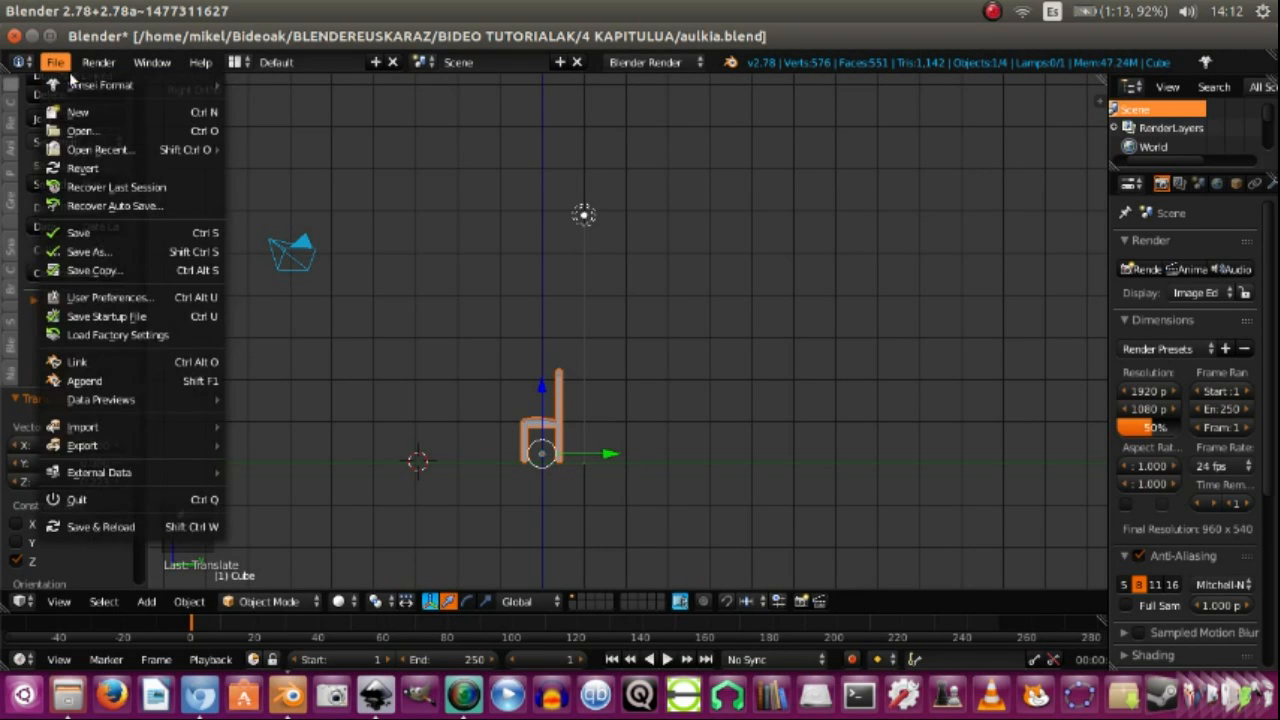
pyautogui.moveTo(102, 63)
pyautogui.click(108, 85)
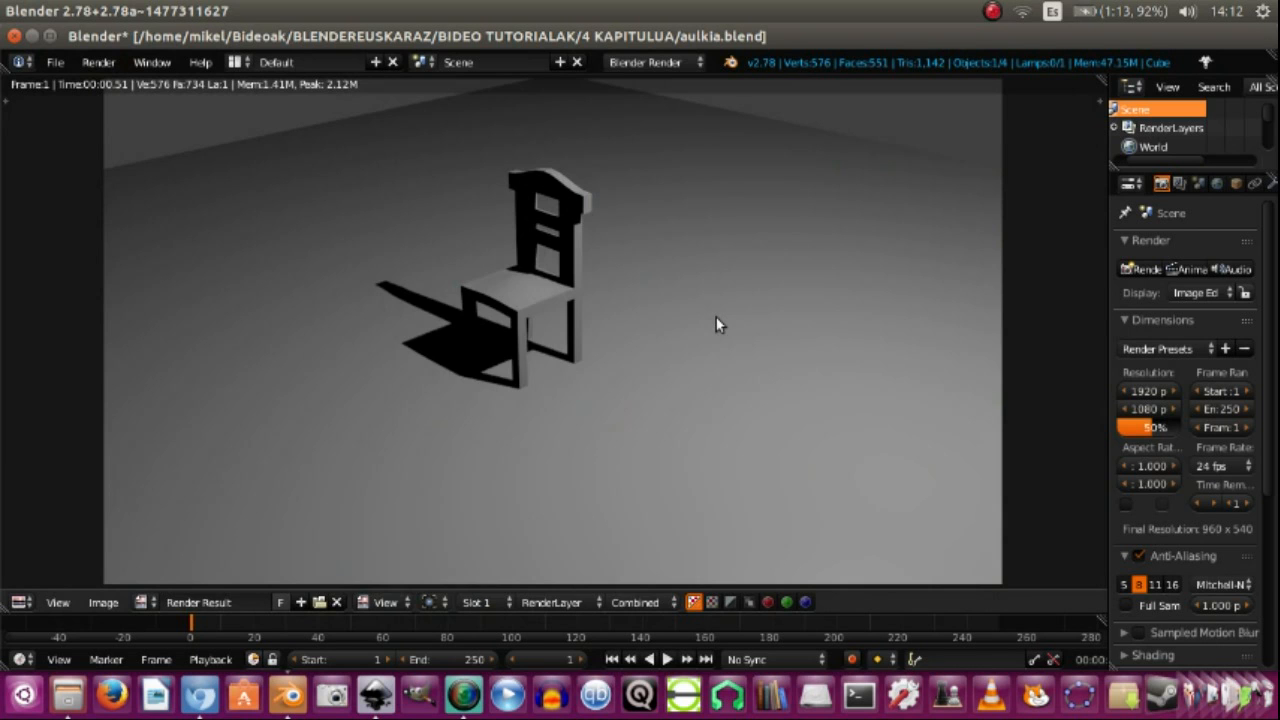
pyautogui.press('Escape')
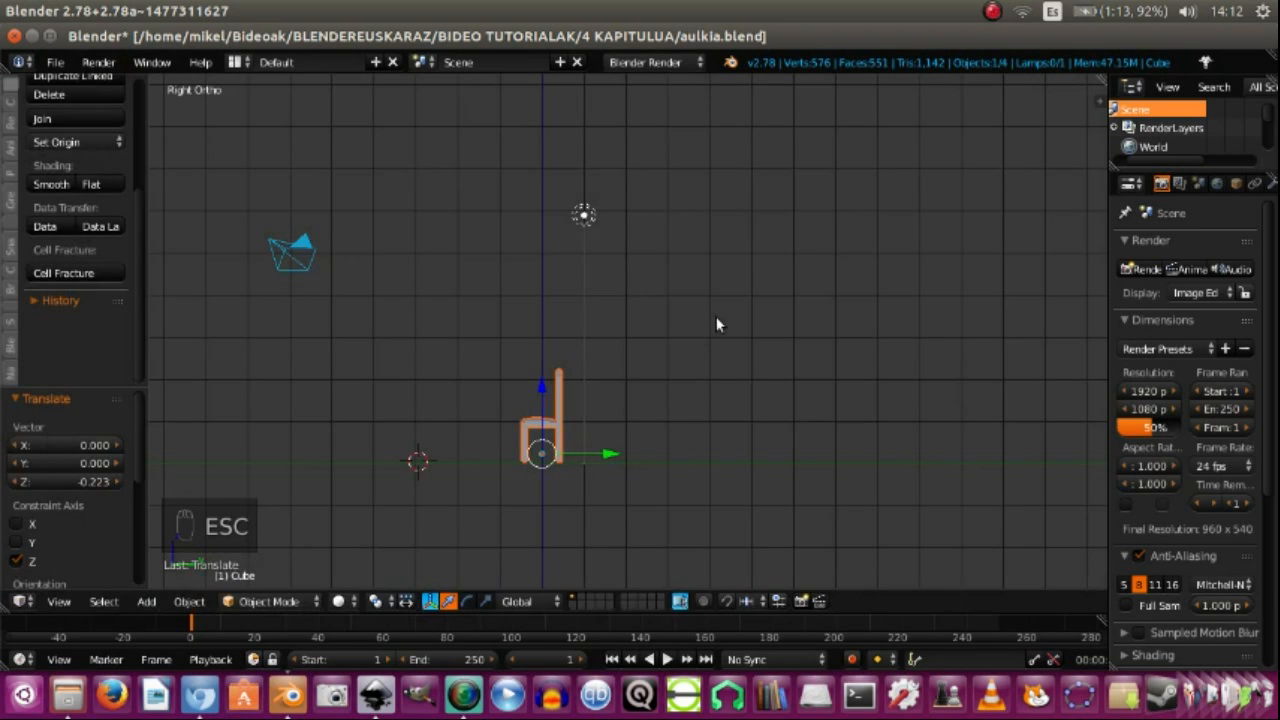
# Step: Move the lamp about 2.763 units along Y and check the chair's shadow in a new render
pyautogui.rightClick(585, 218)
pyautogui.moveTo(628, 215); pyautogui.dragTo(740, 218)
pyautogui.click(98, 62)
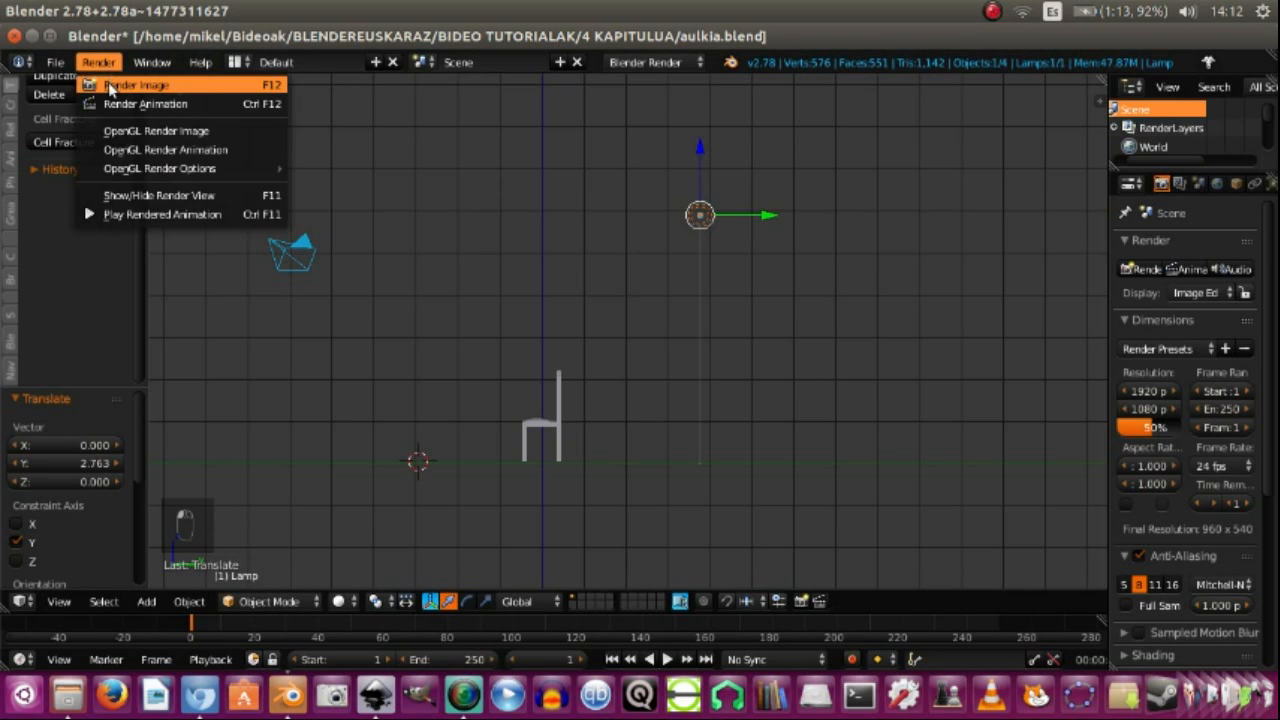
pyautogui.click(108, 86)
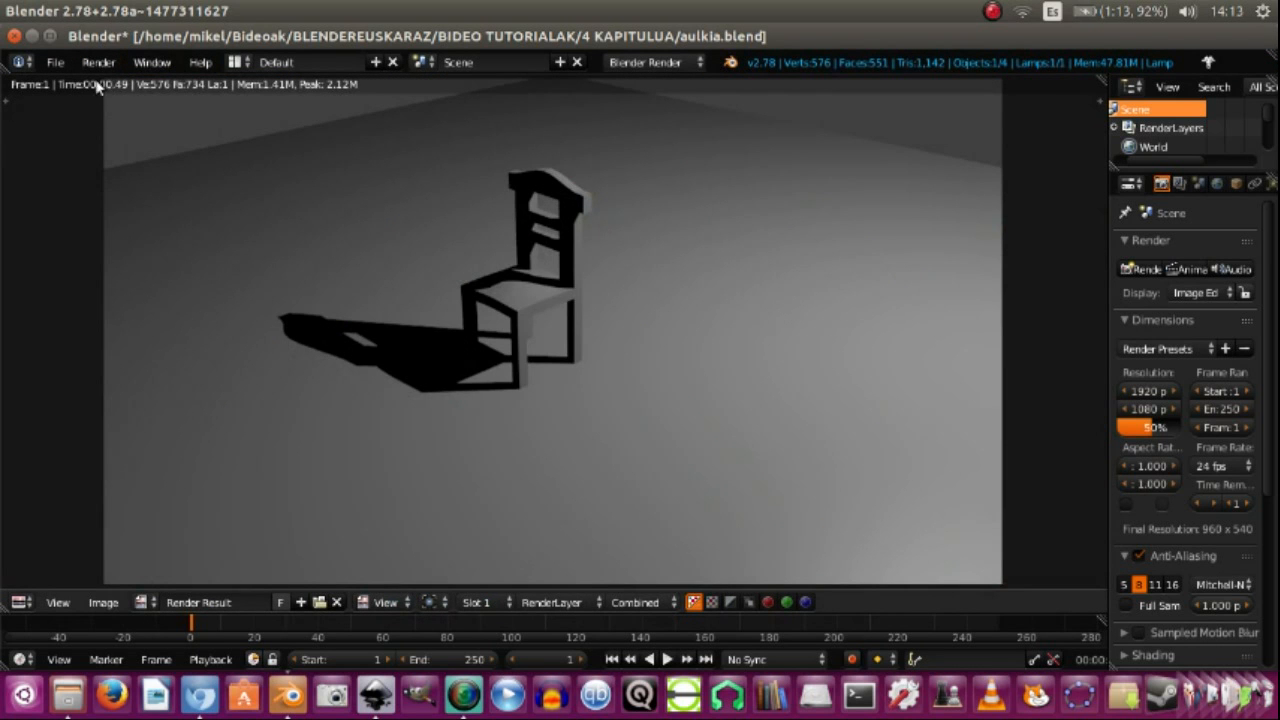
pyautogui.press('Escape')
# Step: Move the lamp about -2.941 units along Z and 3.855 units along Y, and check the lighting in a render
pyautogui.moveTo(700, 150); pyautogui.dragTo(700, 270)
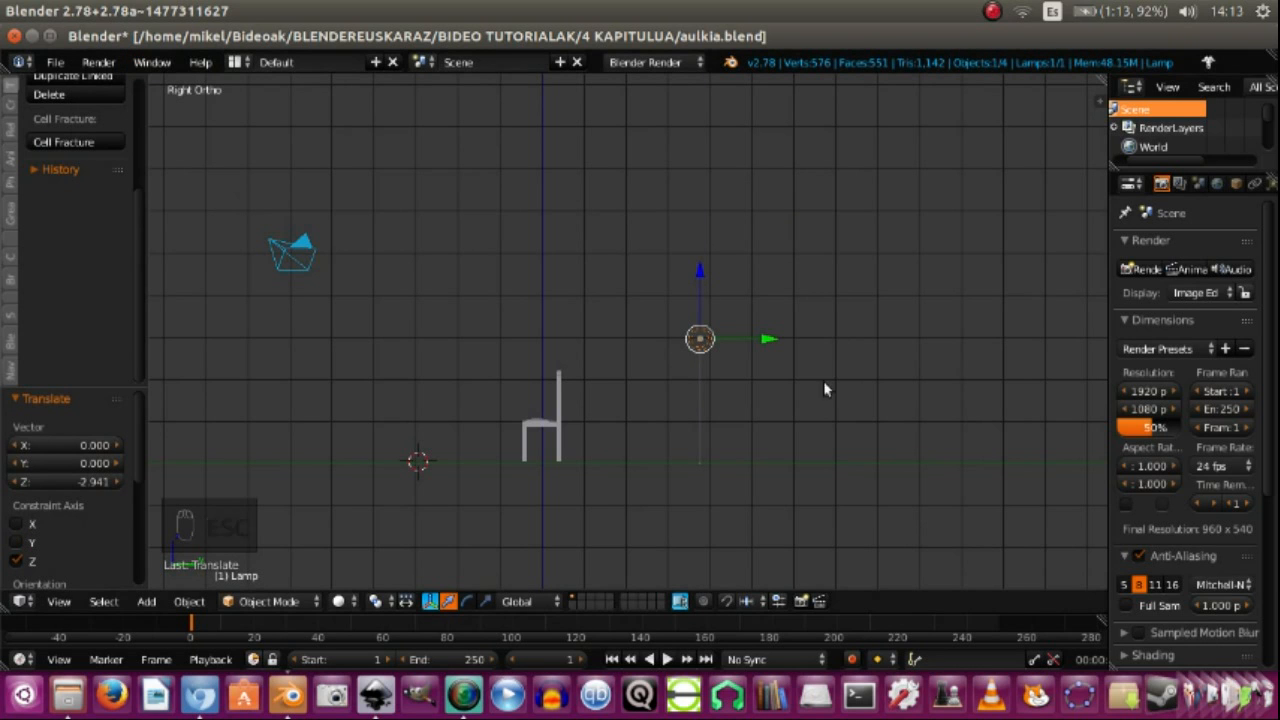
pyautogui.moveTo(770, 338); pyautogui.dragTo(928, 342)
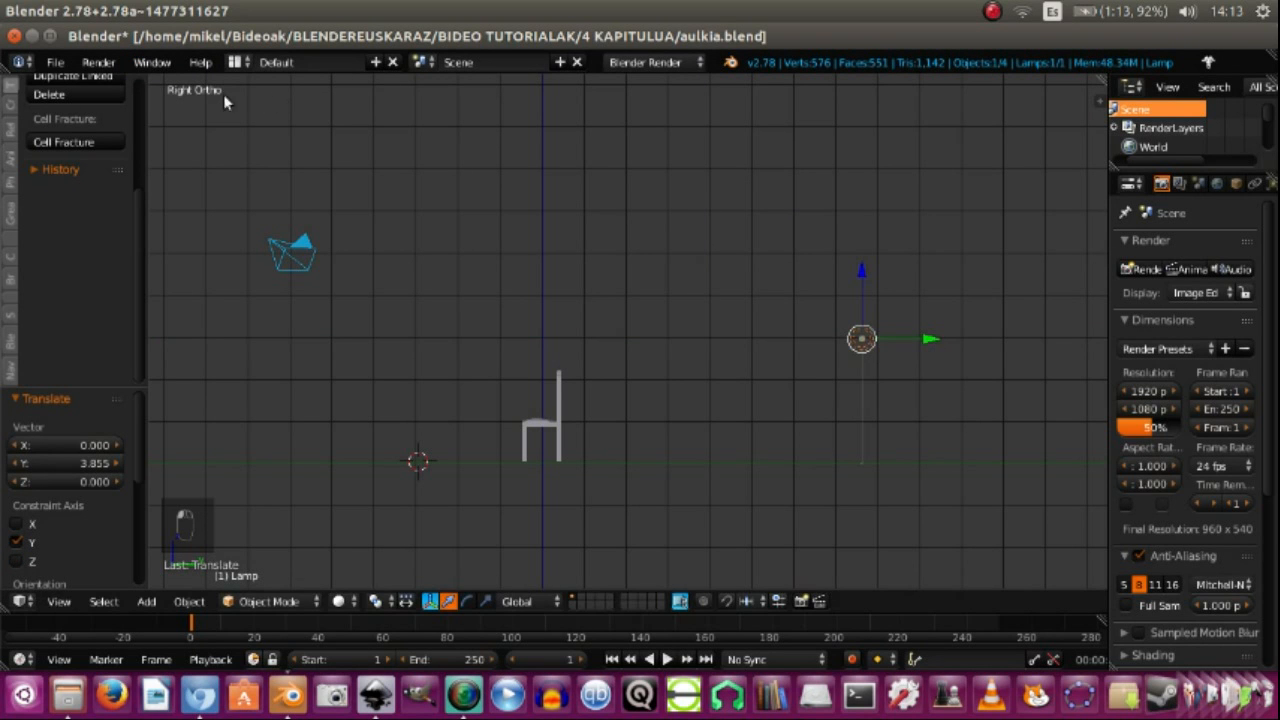
pyautogui.click(98, 62)
pyautogui.click(117, 85)
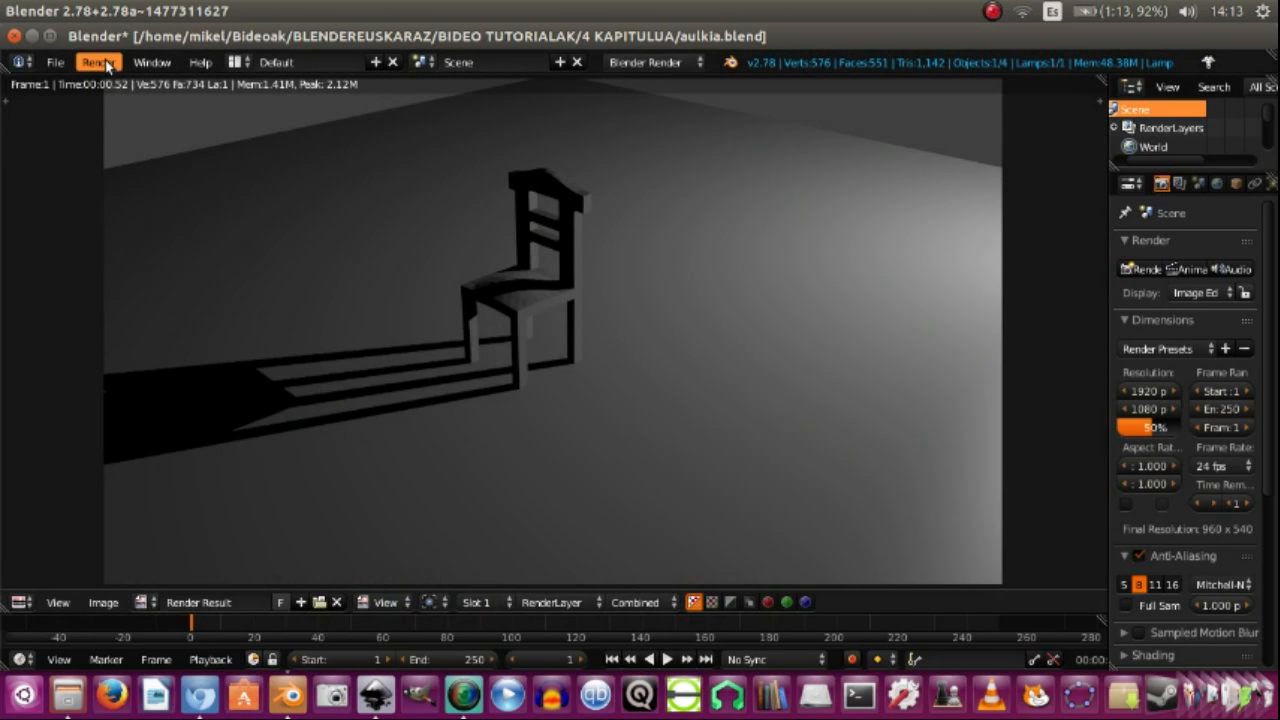
pyautogui.press('Escape')
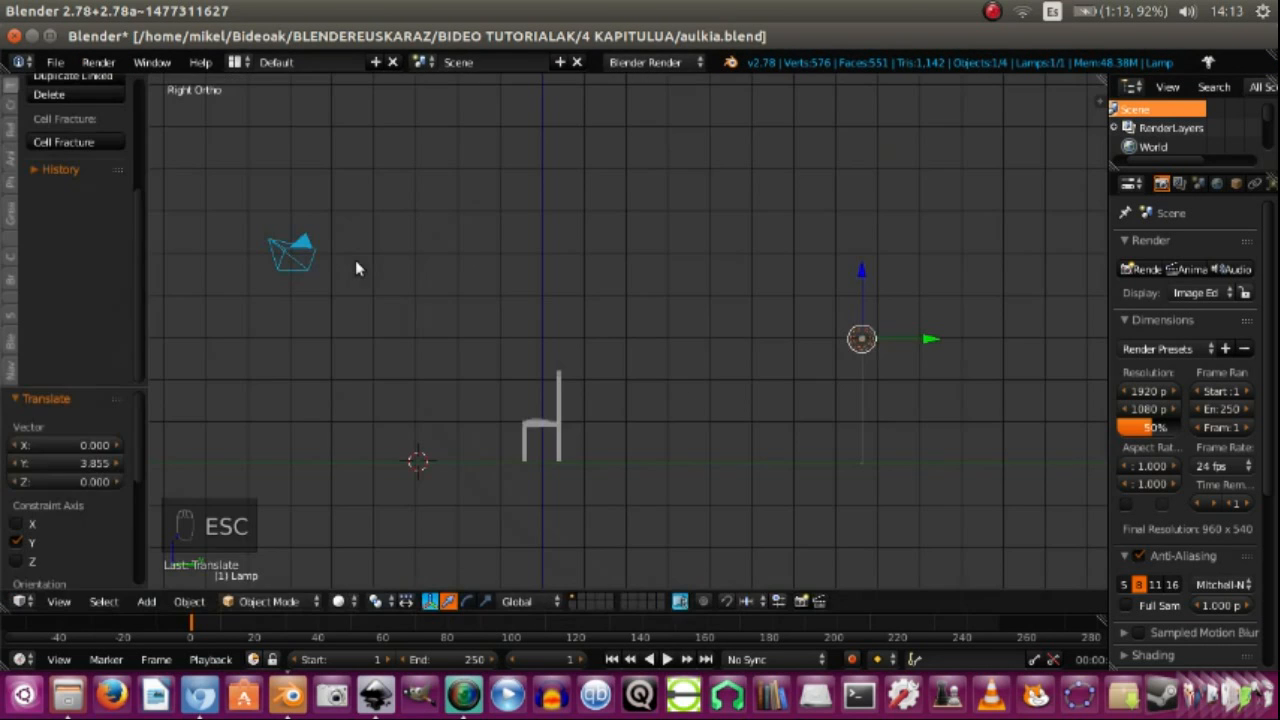
# Step: Move the lamp about -14.551 units along Y to the chair's front side and check the lighting in a render
pyautogui.moveTo(937, 343); pyautogui.dragTo(325, 320)
pyautogui.click(98, 62)
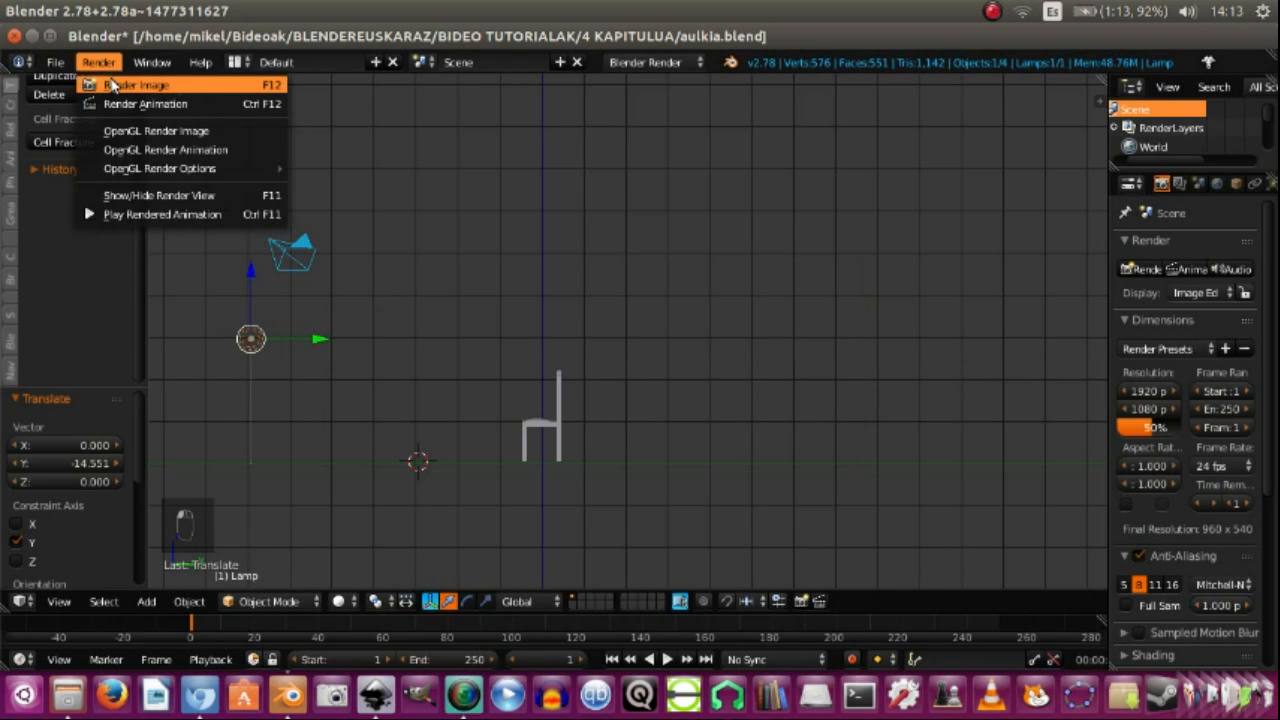
pyautogui.click(111, 82)
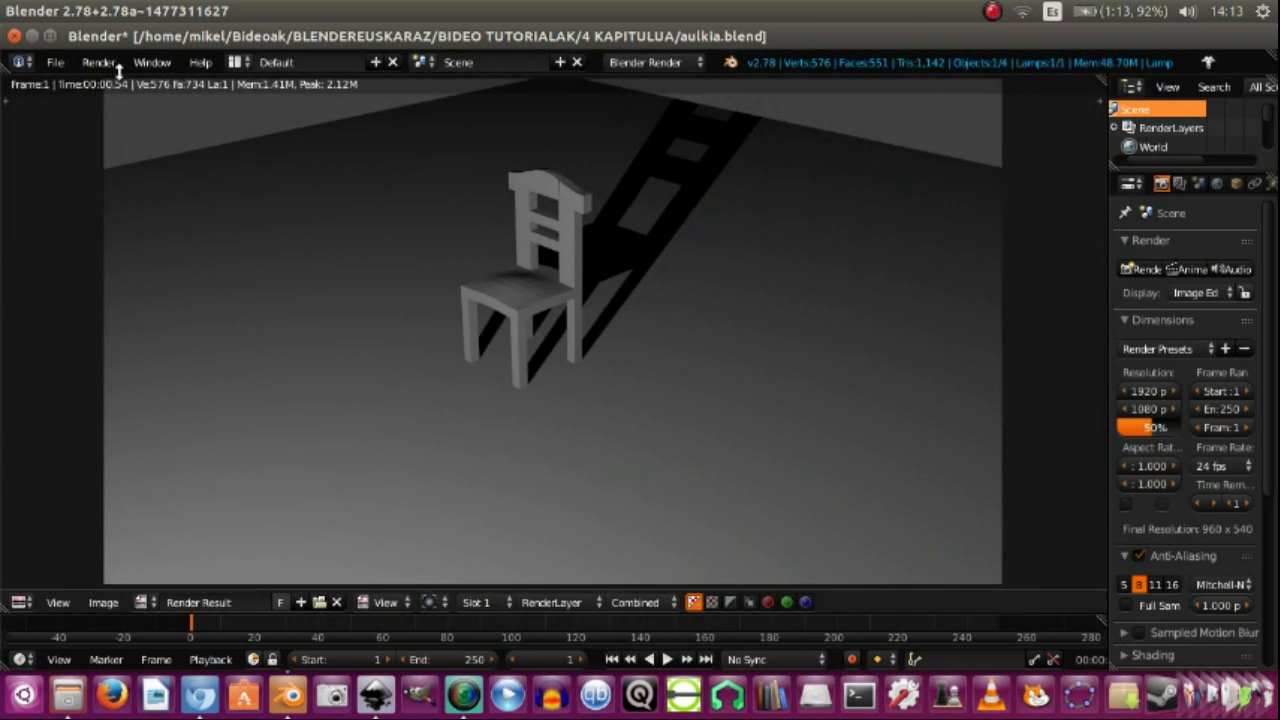
pyautogui.press('Escape')
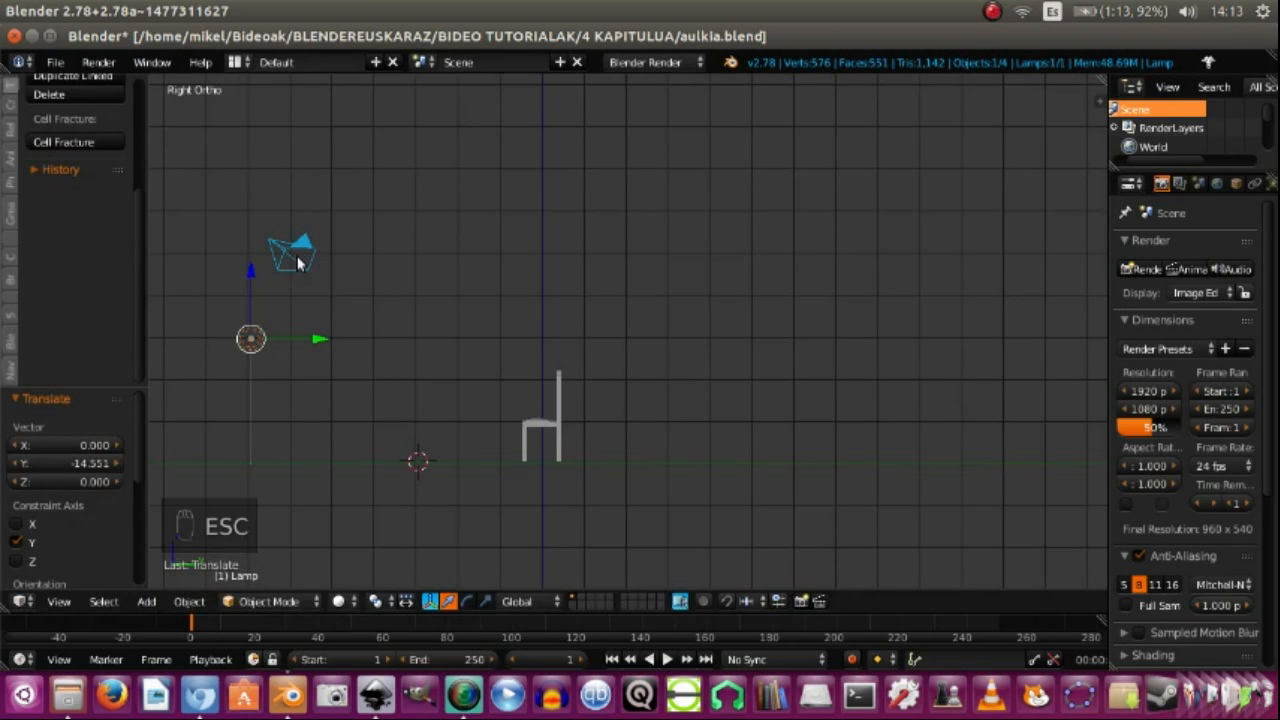
# Step: Move the lamp about 4.769 units along Y and -1.292 units along Z, and check the shadow in a render
pyautogui.moveTo(322, 340); pyautogui.dragTo(518, 370)
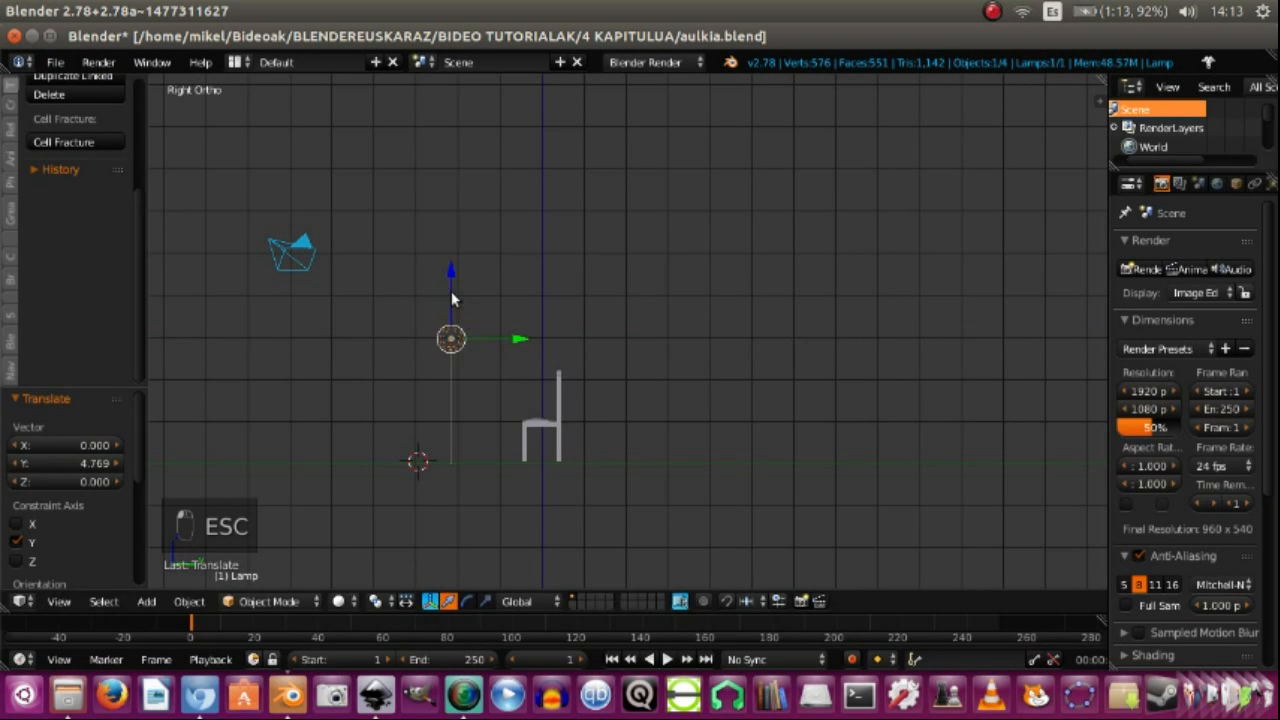
pyautogui.moveTo(450, 290); pyautogui.dragTo(449, 326)
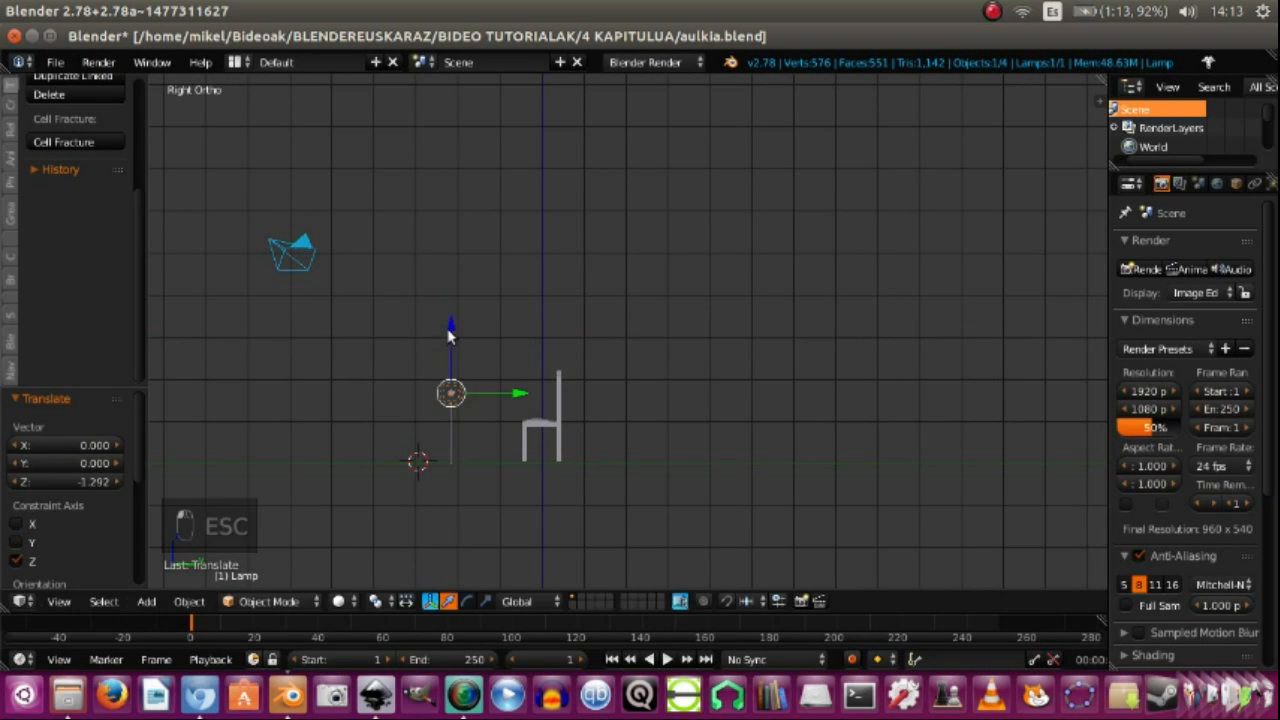
pyautogui.click(99, 62)
pyautogui.click(135, 85)
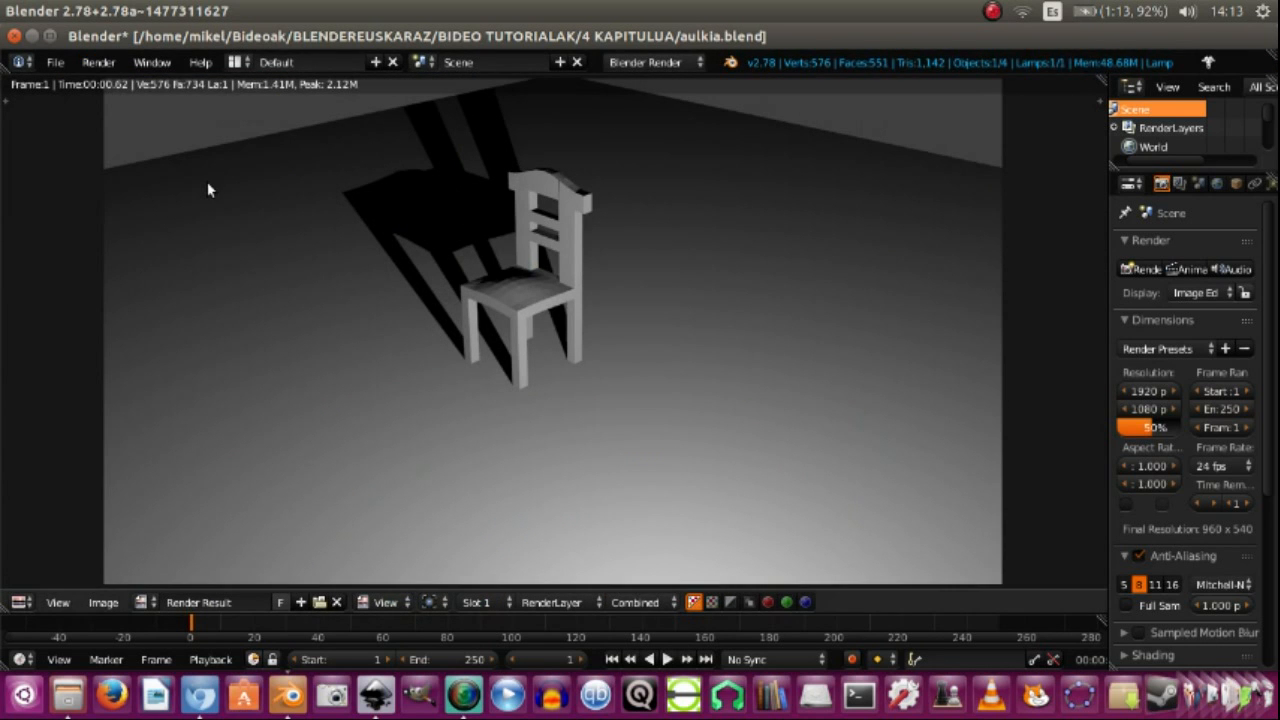
pyautogui.press('Escape')
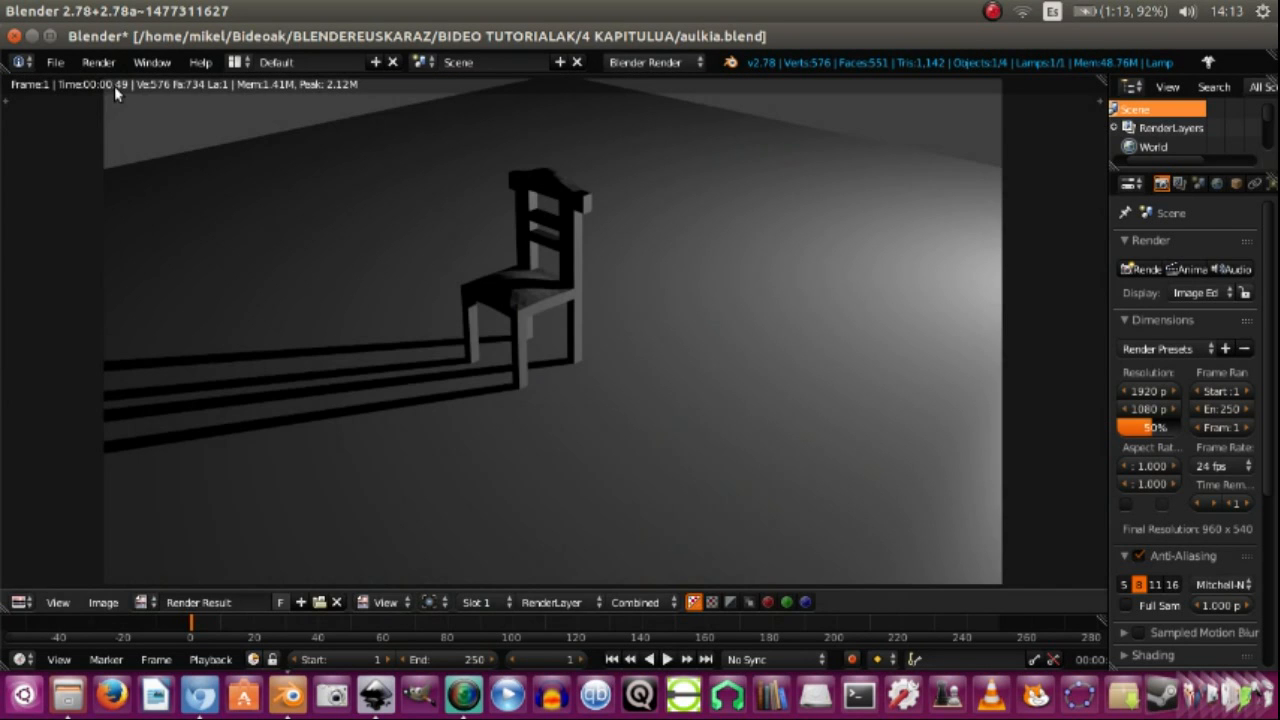
# Step: Close the render, show the lamp's settings, and set its light colour to red (R 1.000, G 0.001, B 0.002)
pyautogui.press('Escape')
pyautogui.scroll(-1, 1272, 376)
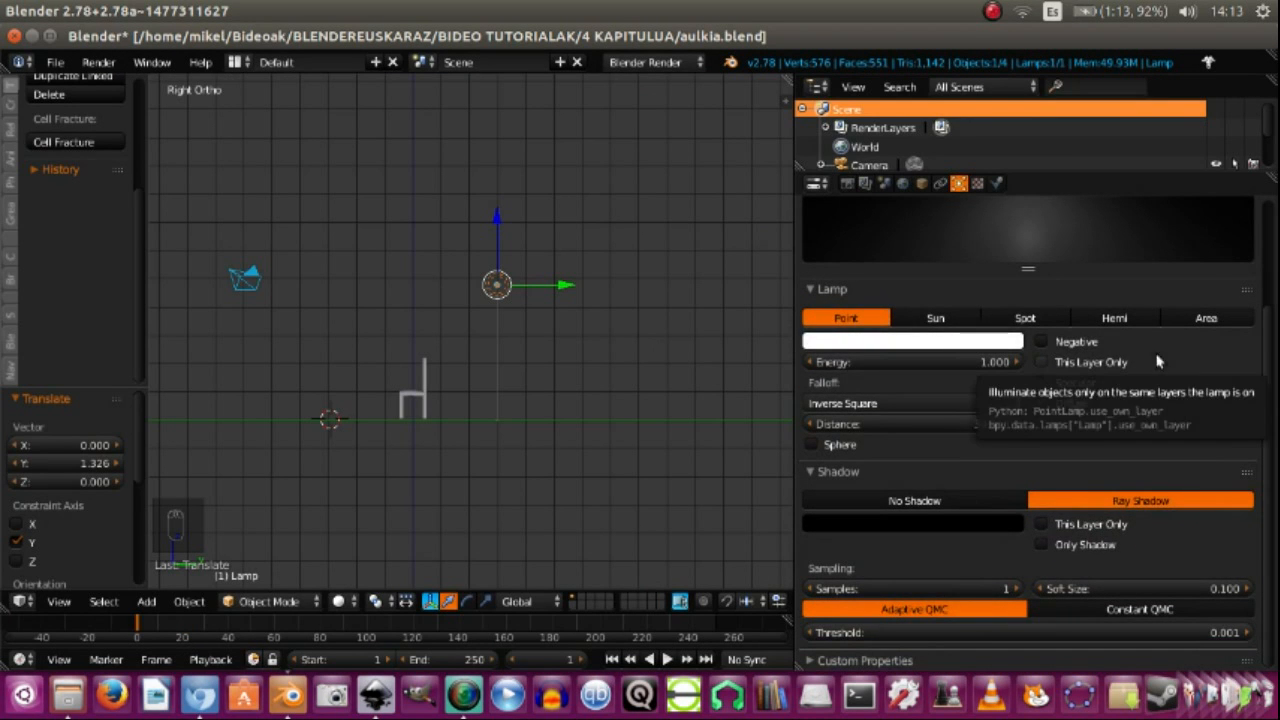
pyautogui.click(955, 343)
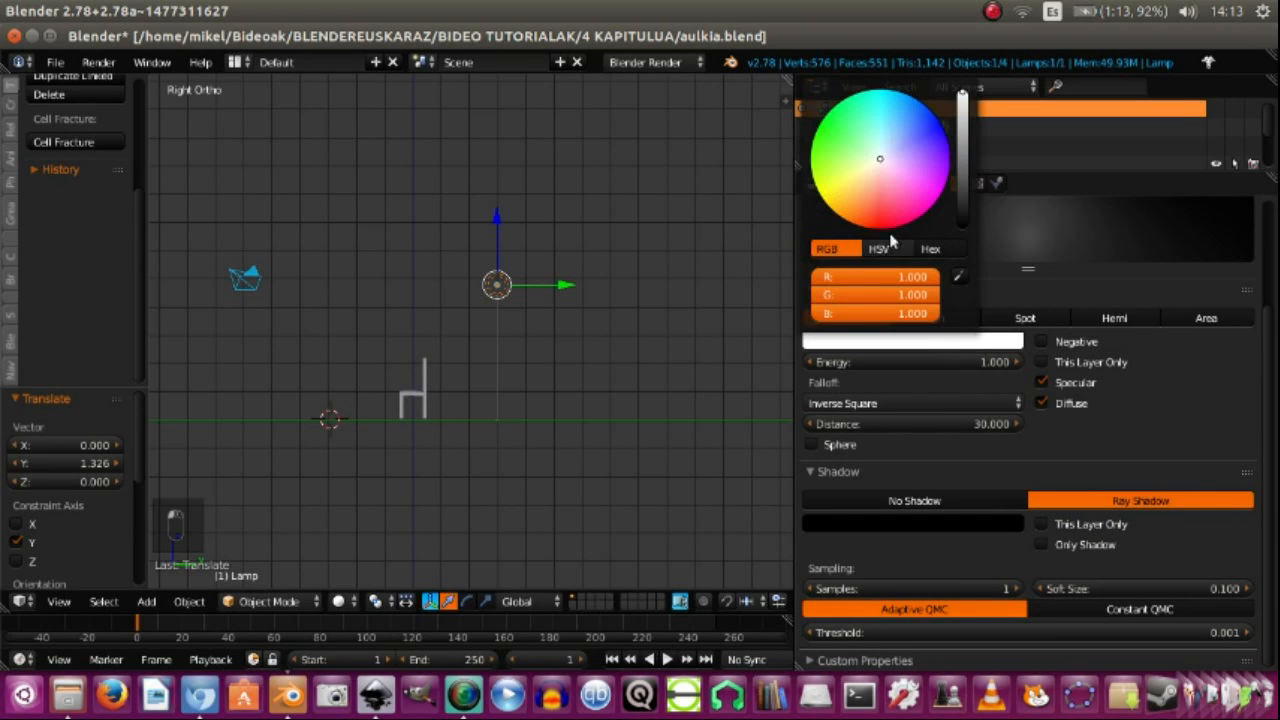
pyautogui.moveTo(877, 163); pyautogui.dragTo(882, 226)
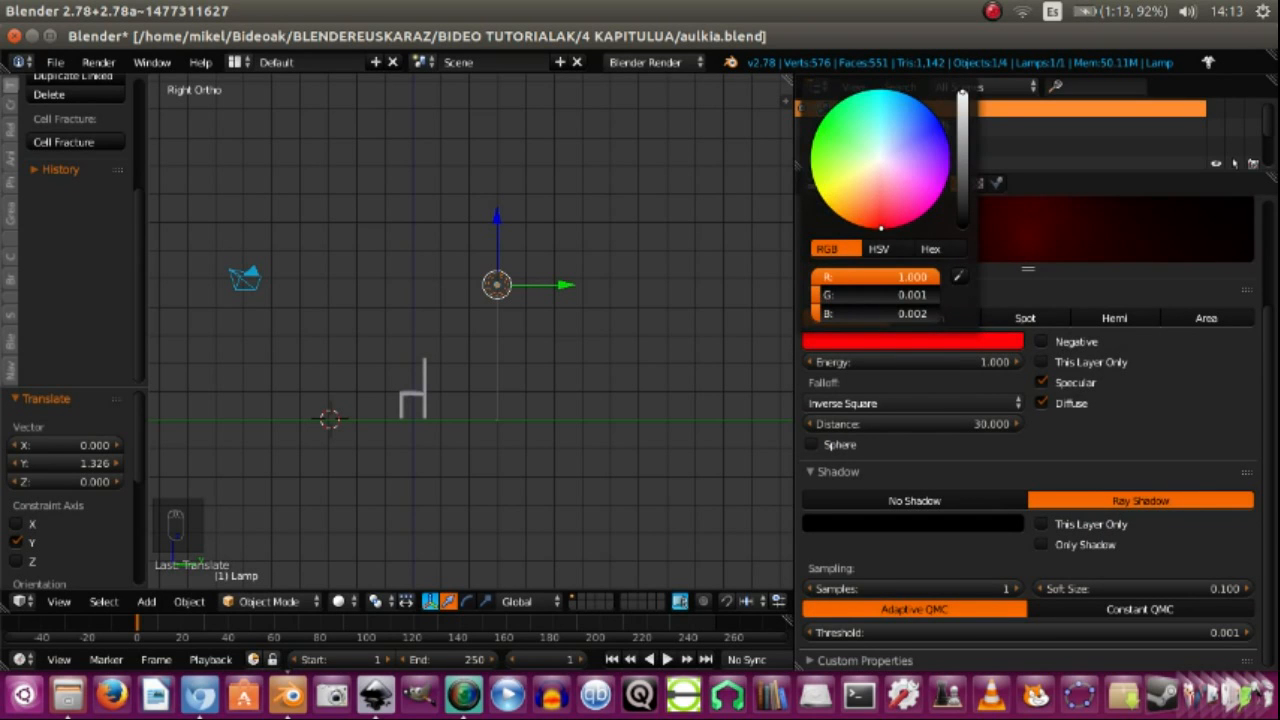
# Step: Render the scene to check how the red lamp lights the chair and ground plane
pyautogui.click(98, 62)
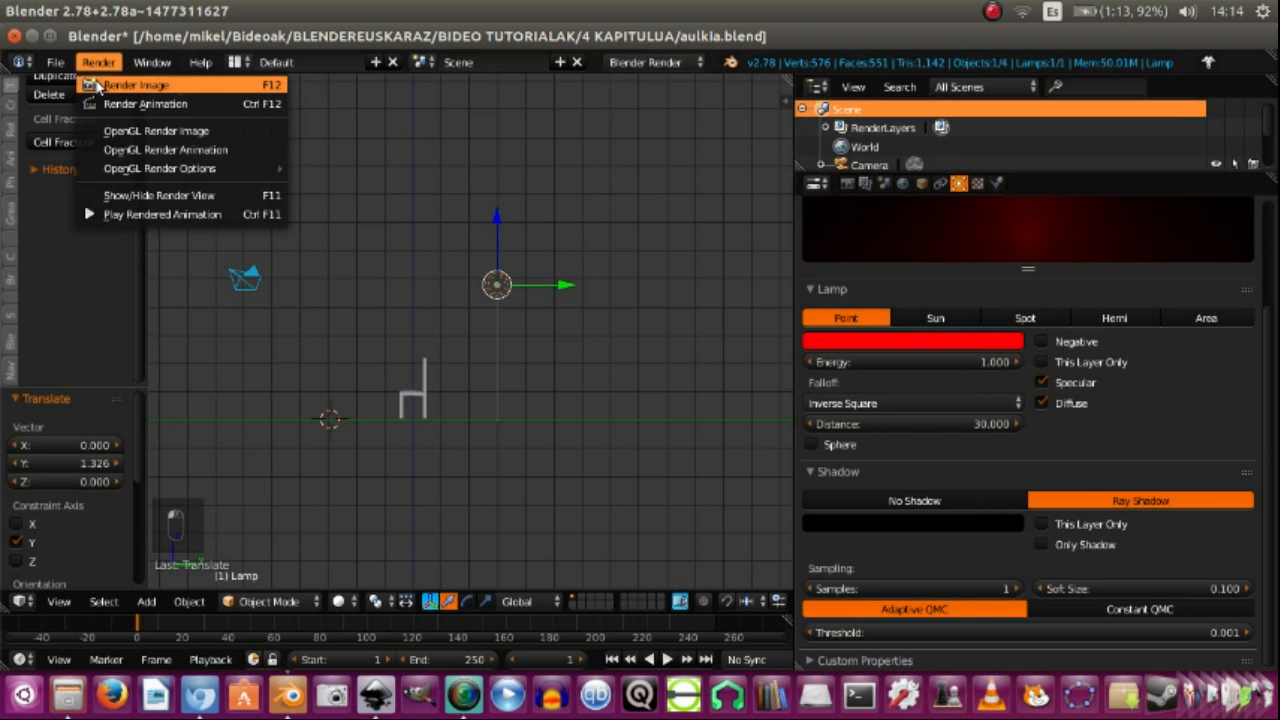
pyautogui.click(98, 84)
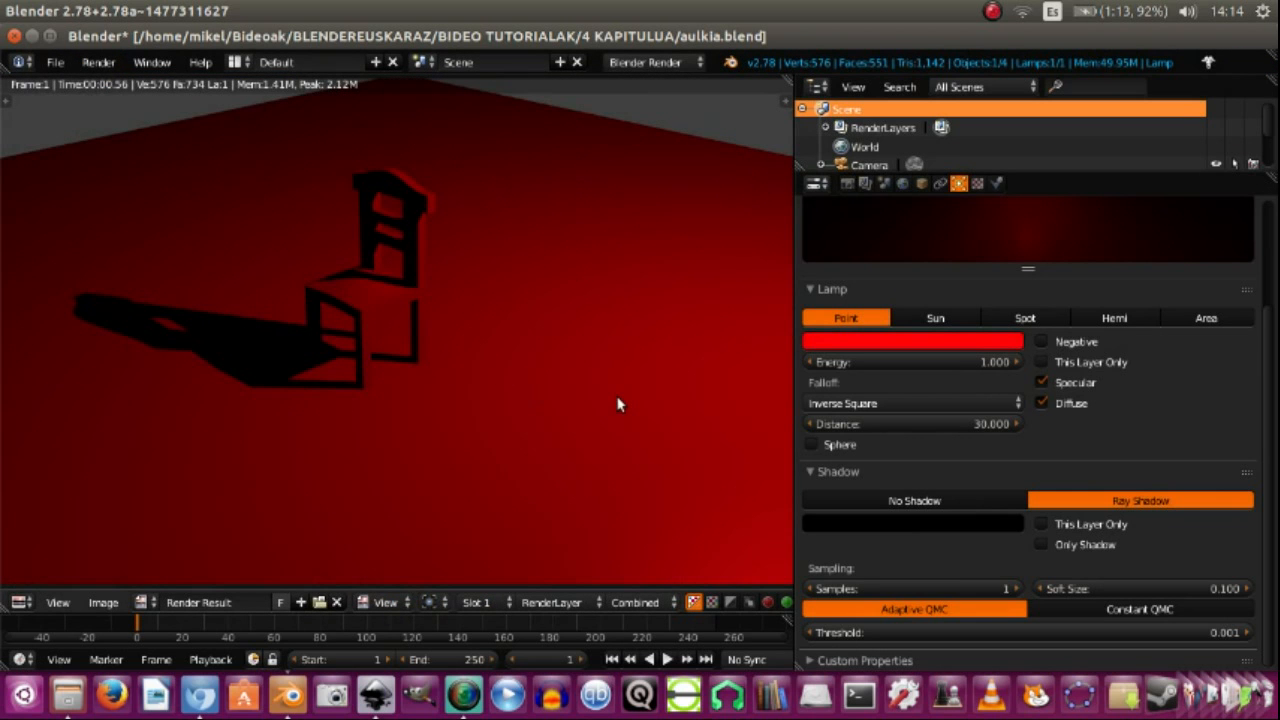
# Step: Set the lamp's light colour to pale yellow (R 1.000, G 0.781, B 0.393) and render the scene again
pyautogui.click(900, 340)
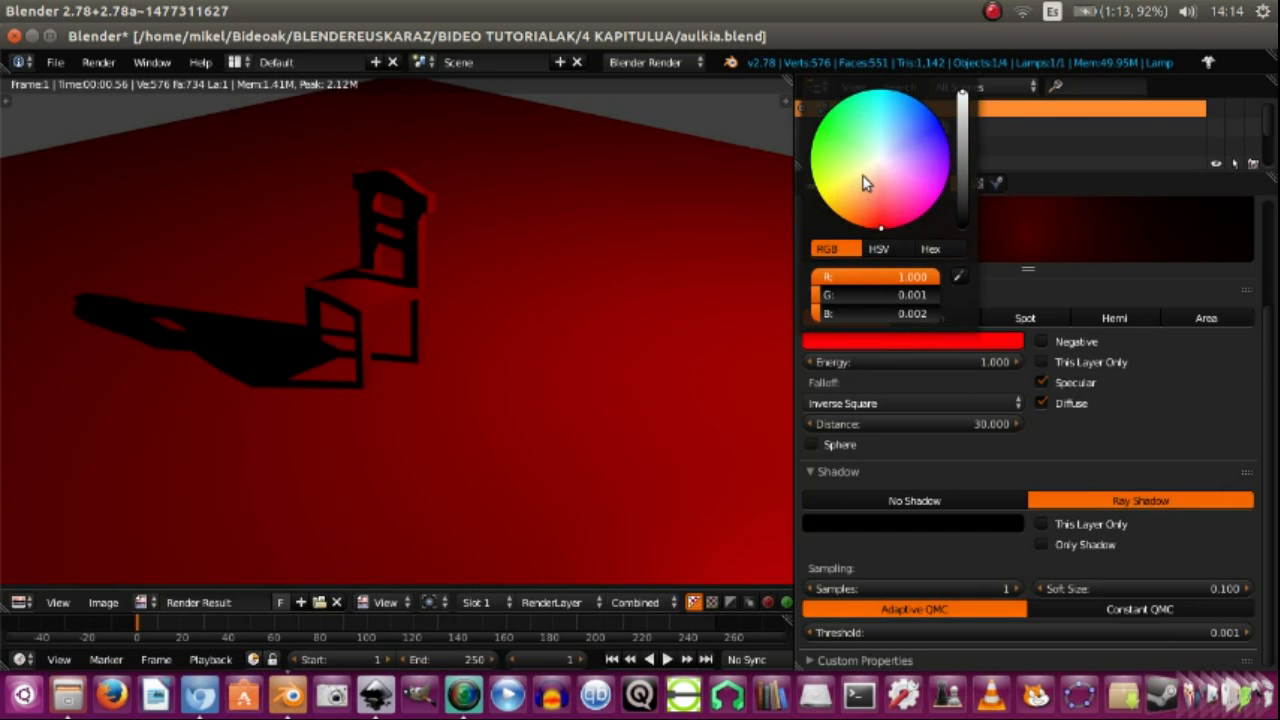
pyautogui.click(866, 181)
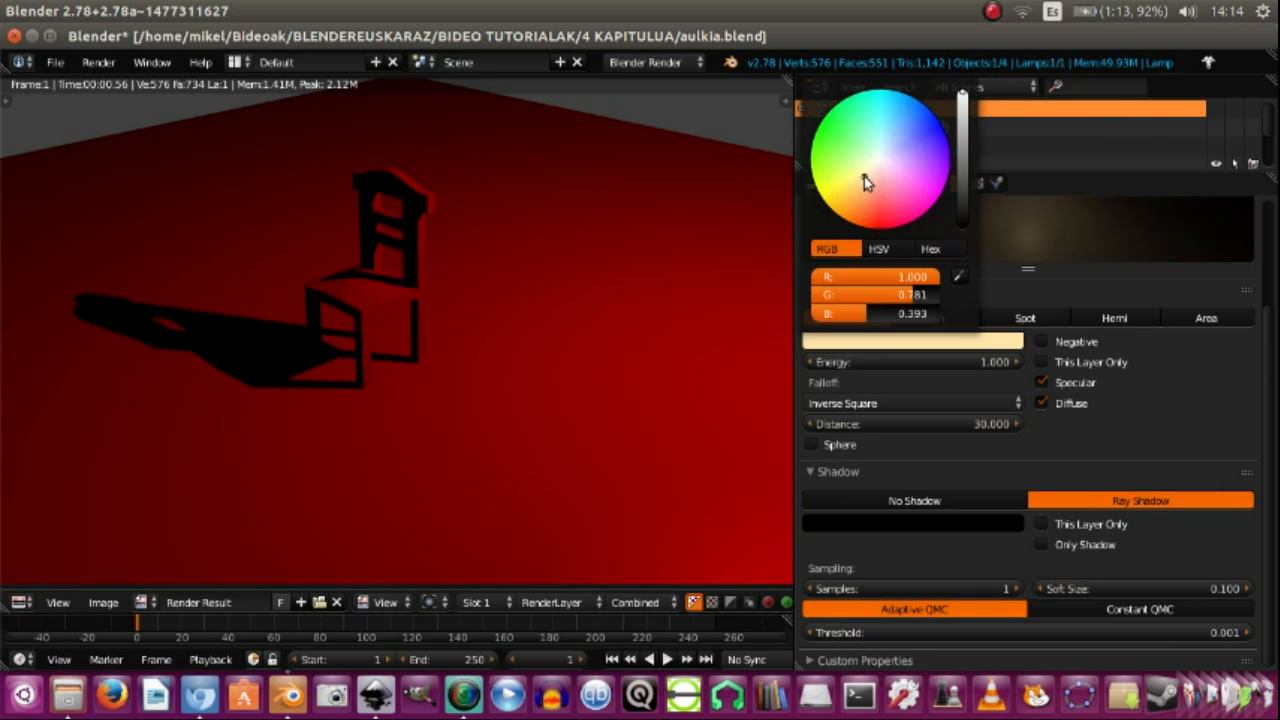
pyautogui.click(98, 62)
pyautogui.click(103, 85)
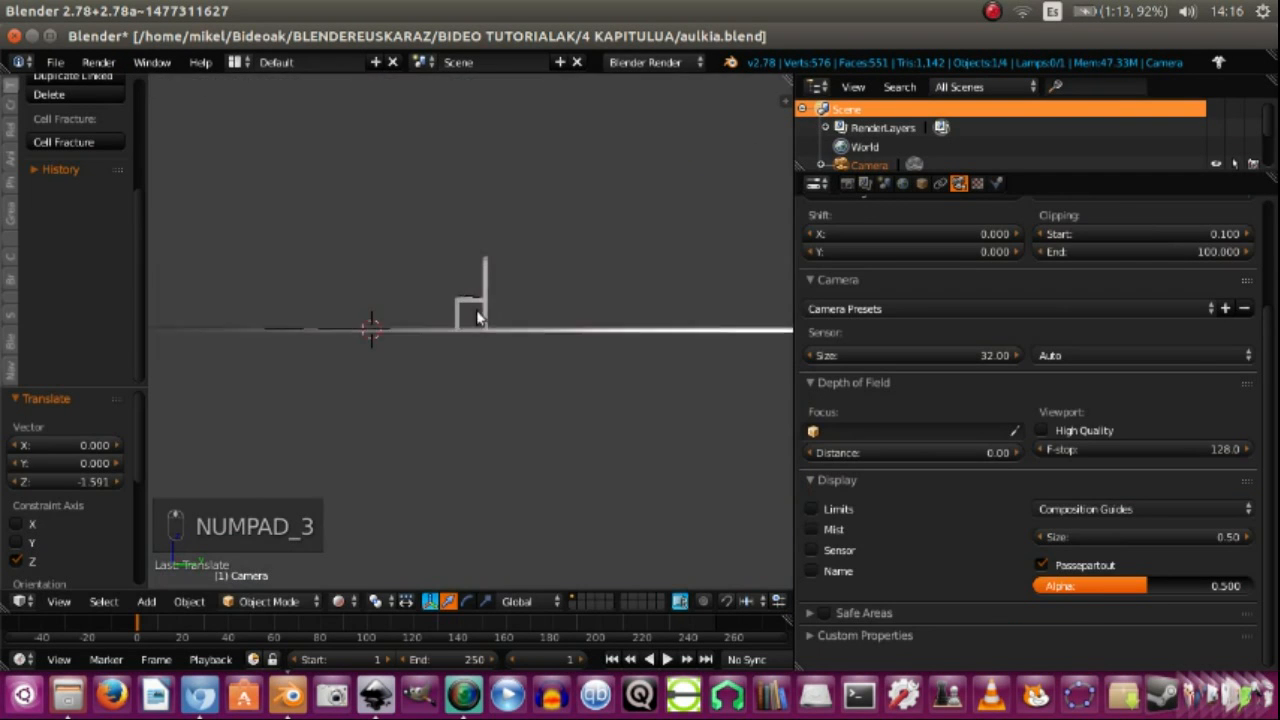
# Step: Examine the chair and its shadows from several sides and up close in the rendered viewport
pyautogui.moveTo(521, 329); pyautogui.dragTo(523, 391, button='middle')
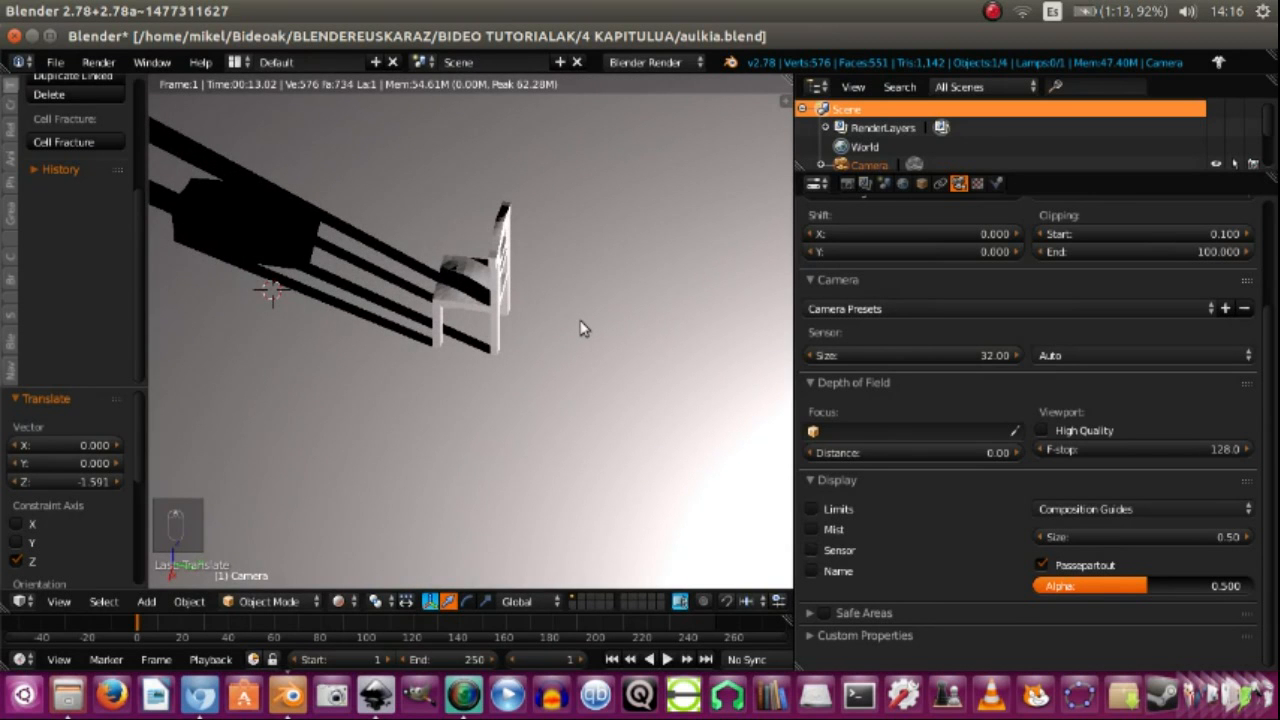
pyautogui.moveTo(583, 328); pyautogui.dragTo(354, 391, button='middle')
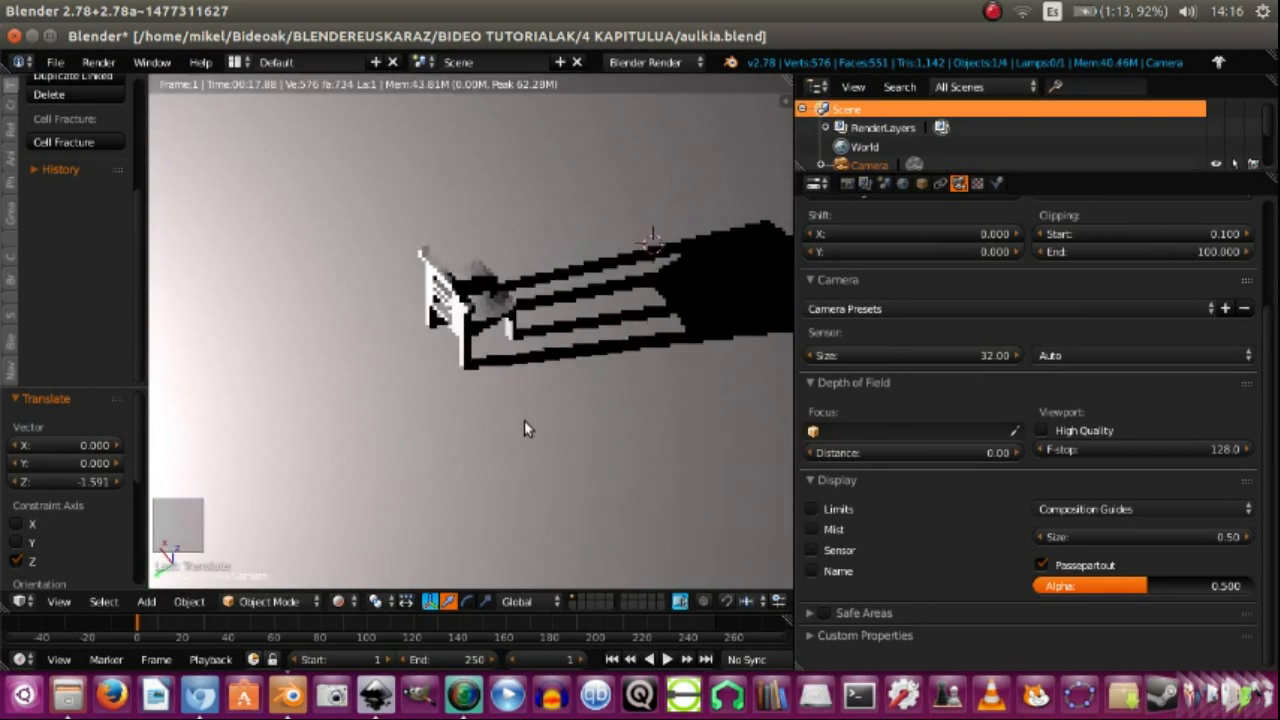
pyautogui.moveTo(527, 428); pyautogui.dragTo(524, 386, button='middle')
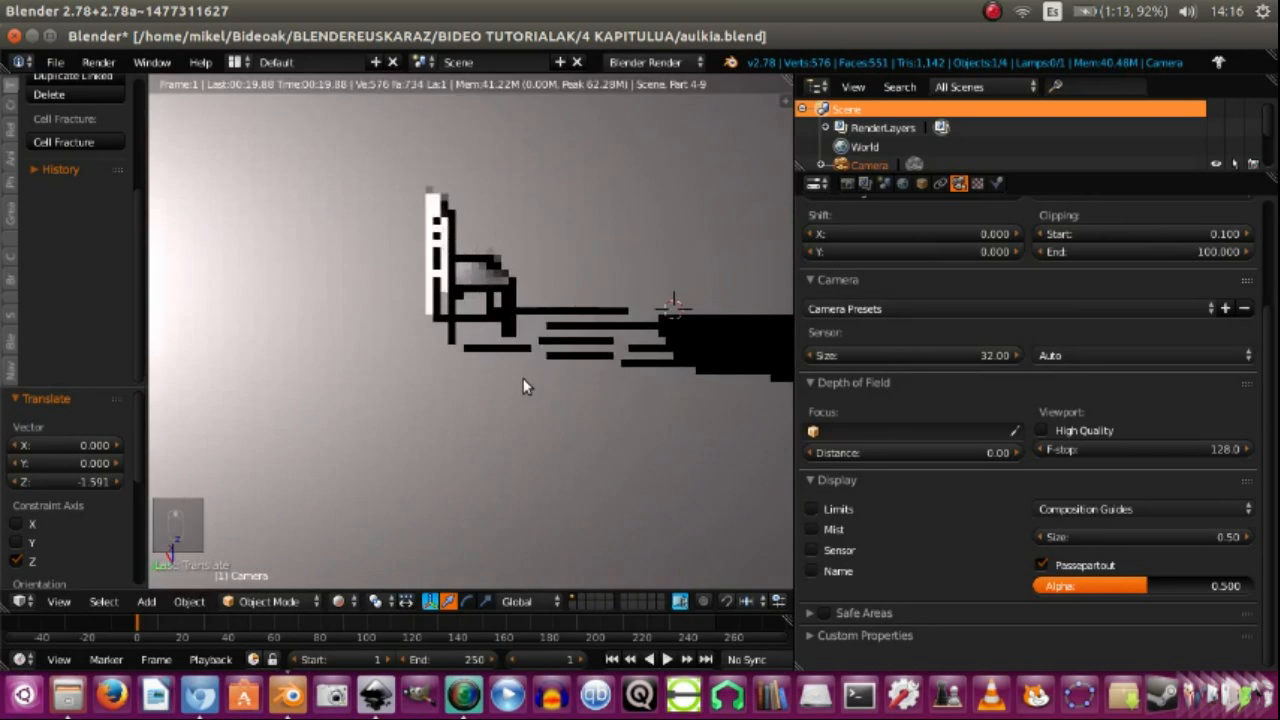
pyautogui.scroll(3, 523, 386)
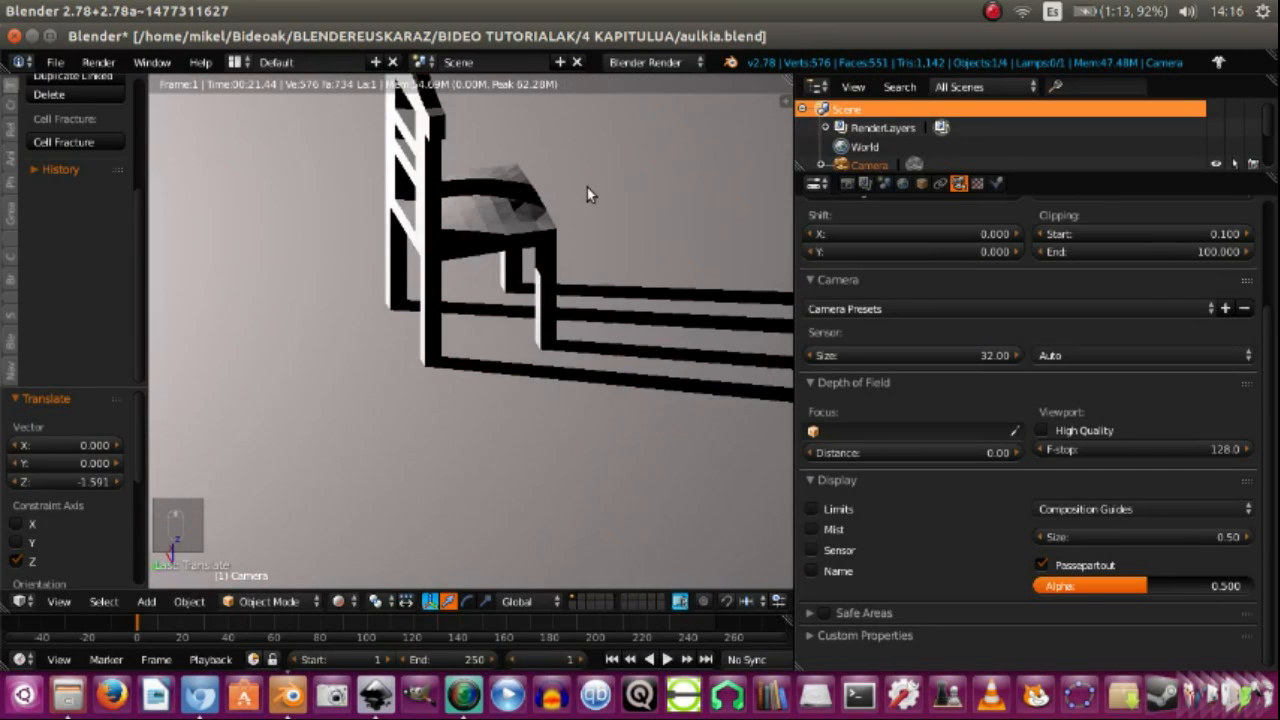
pyautogui.moveTo(587, 184); pyautogui.dragTo(515, 360, button='middle')
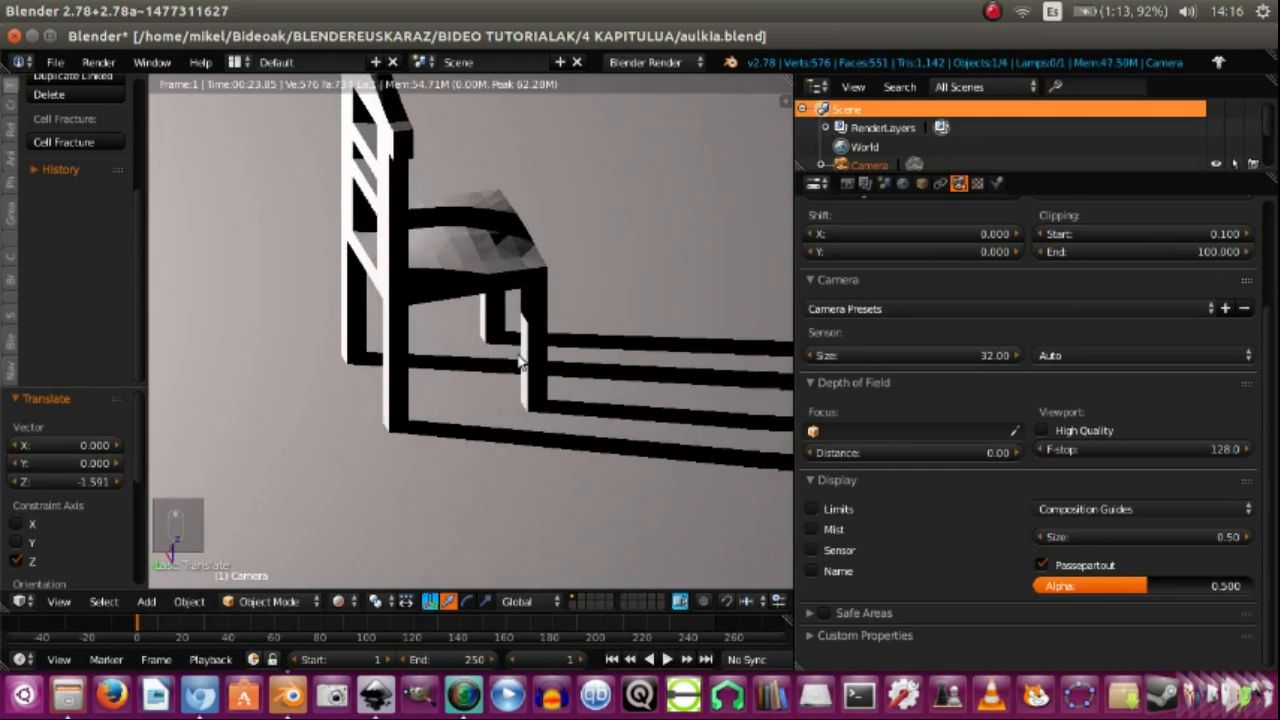